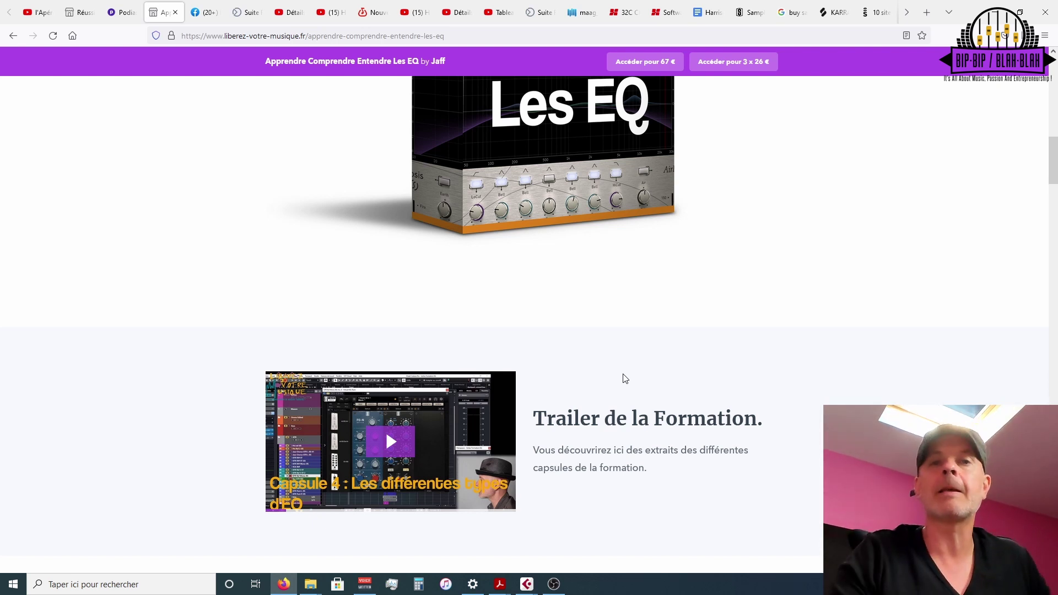
- Review the EQ course page, including its trailer, description, learning points, FAQs, testimonials and content list
scroll(625, 378, down, 3)
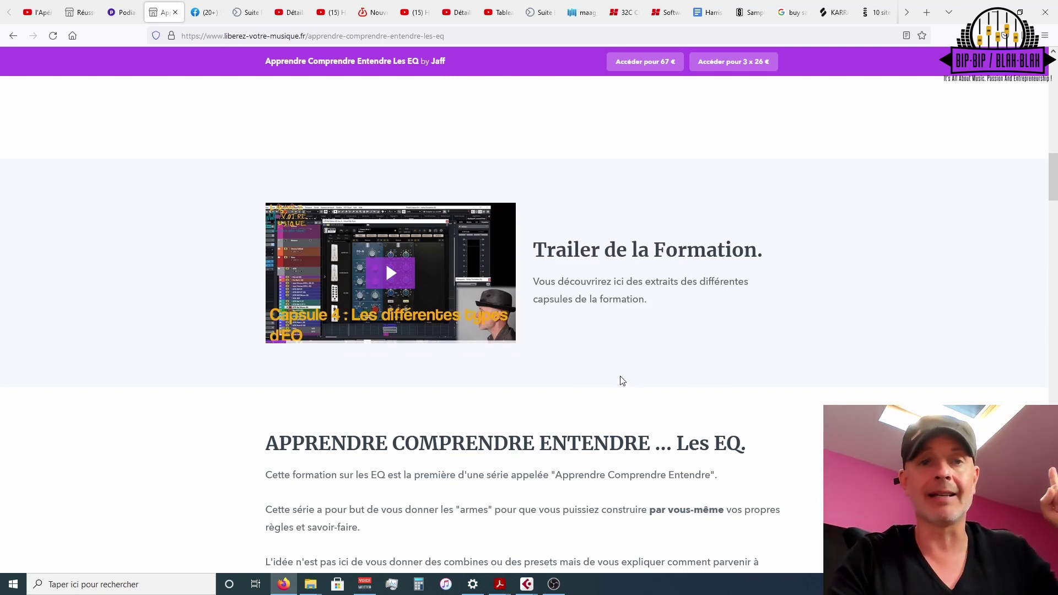
scroll(579, 343, up, 1)
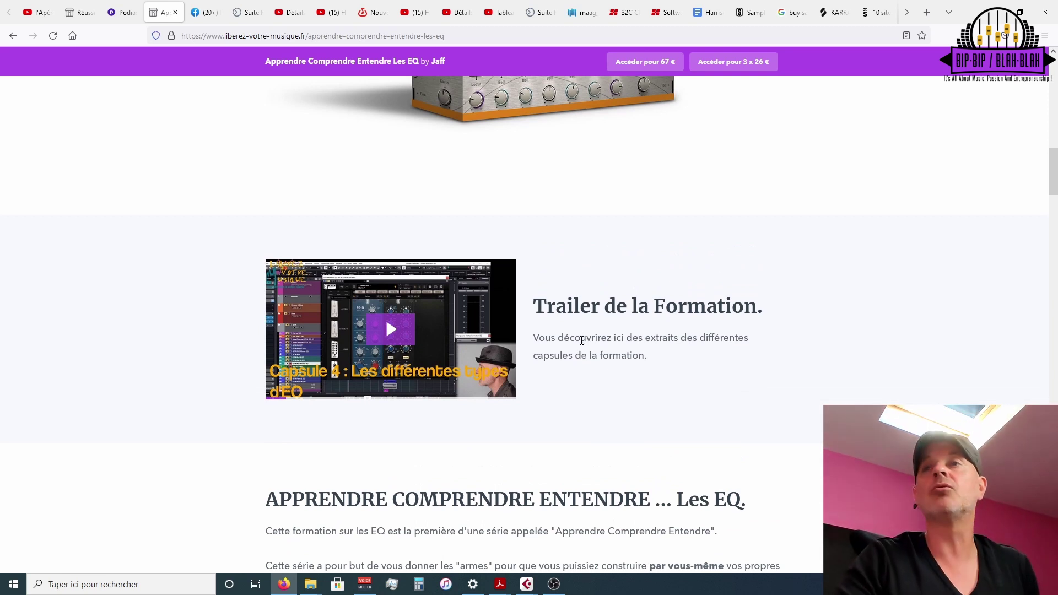
scroll(582, 342, down, 12)
scroll(581, 342, down, 2)
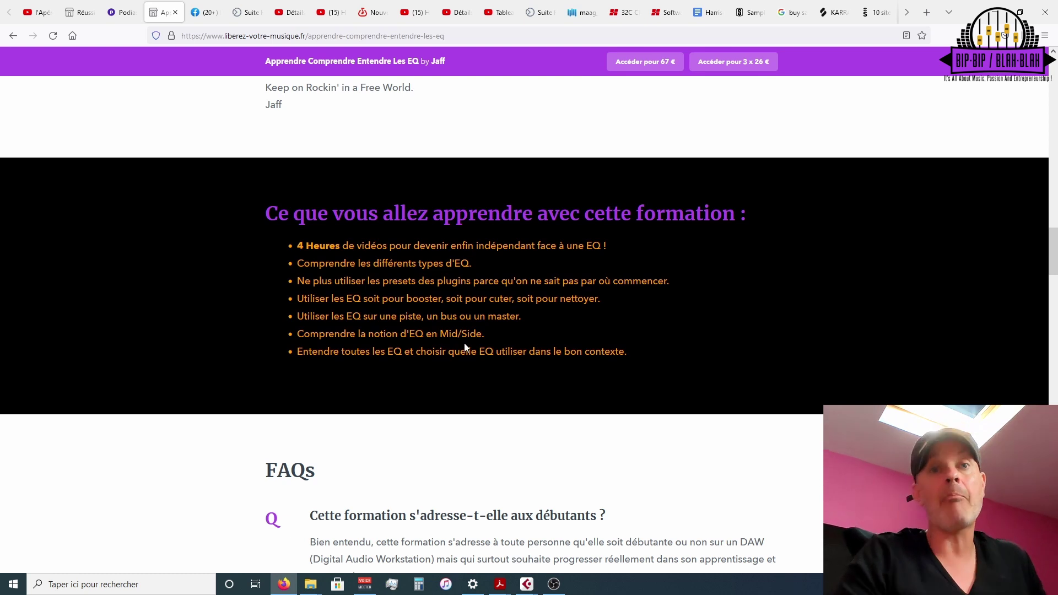
scroll(464, 343, down, 9)
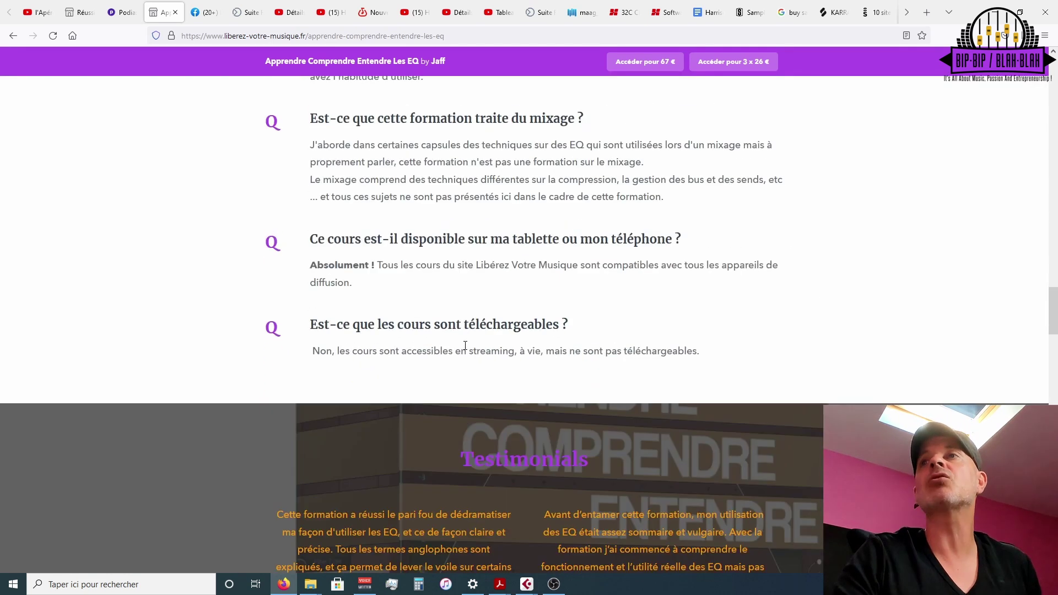
scroll(465, 346, down, 5)
scroll(465, 346, down, 12)
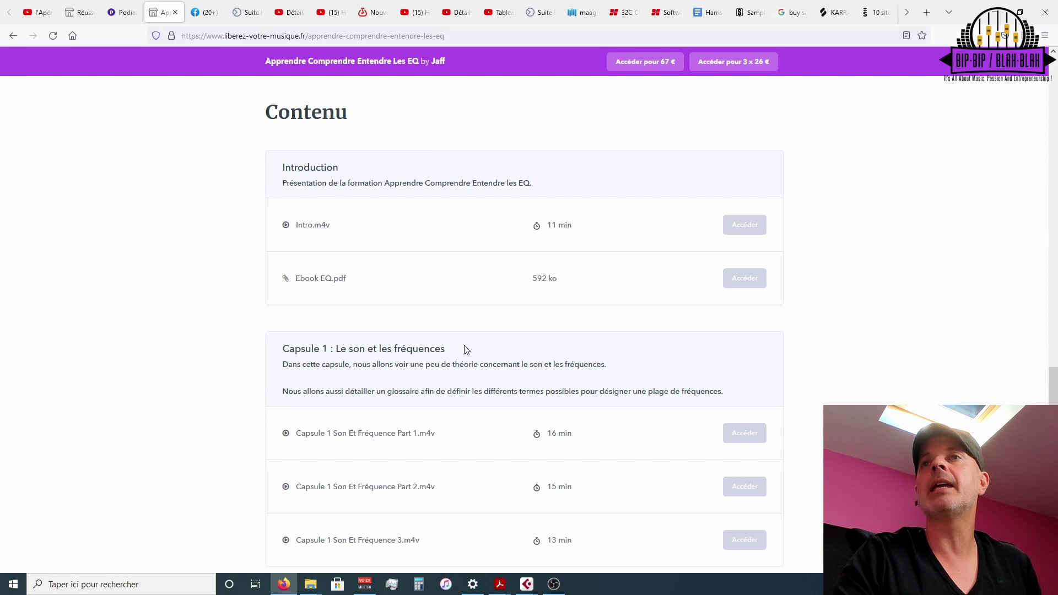
scroll(465, 350, down, 5)
scroll(464, 350, up, 14)
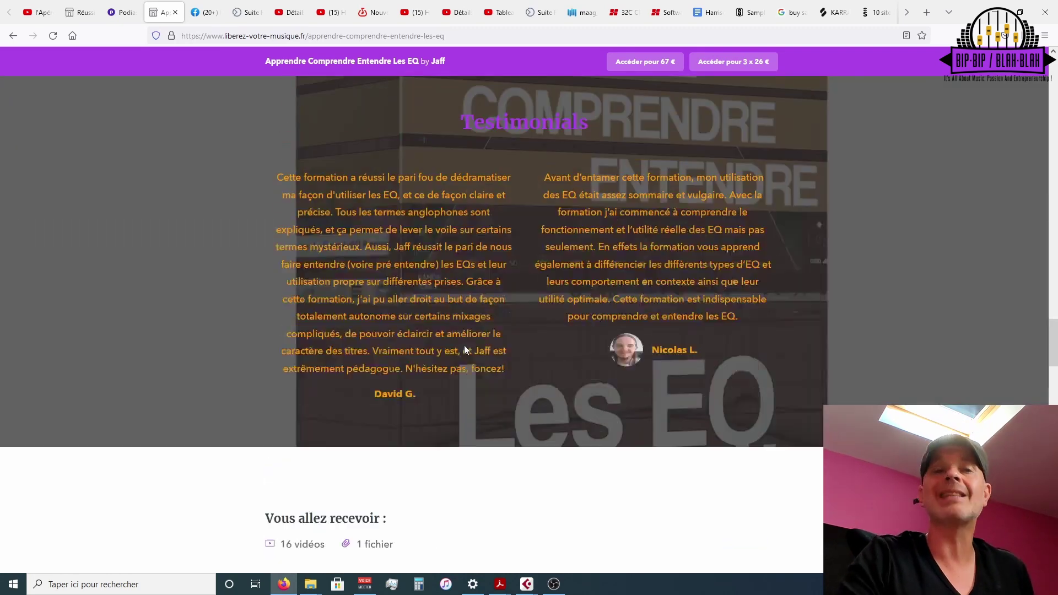
scroll(464, 345, up, 18)
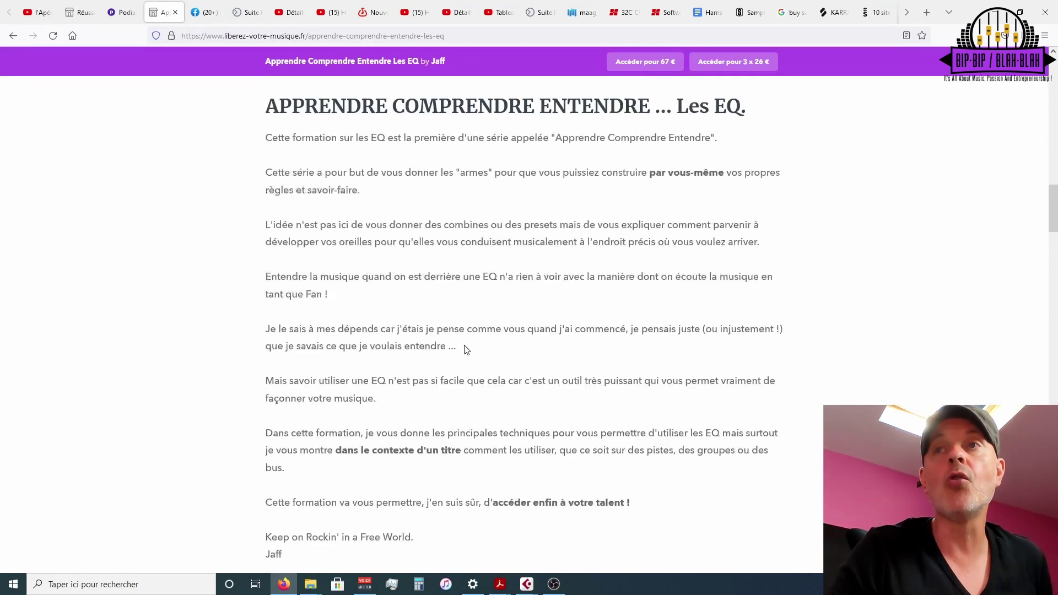
scroll(465, 347, up, 10)
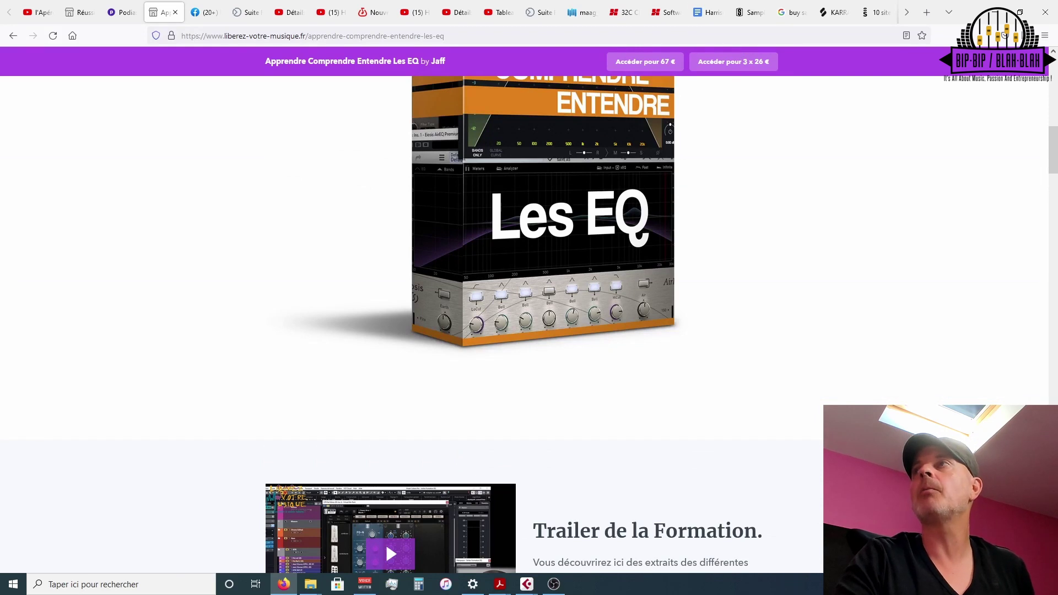
- Switch to the Cubase MixConsole, examine the Frequency EQ on the Kick Sample channel and close it
click(994, 13)
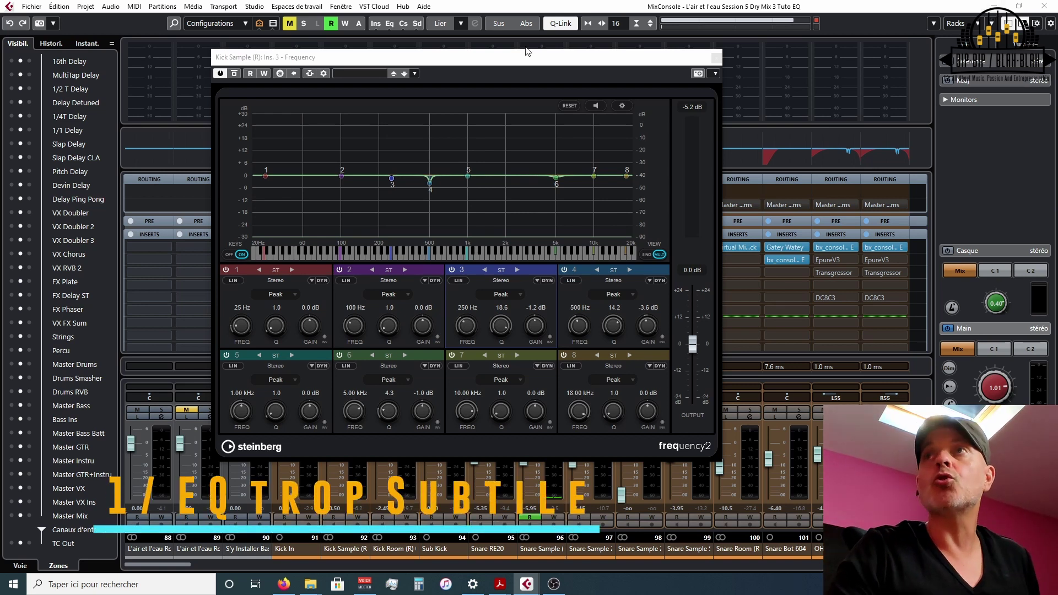
drag(534, 63, 535, 80)
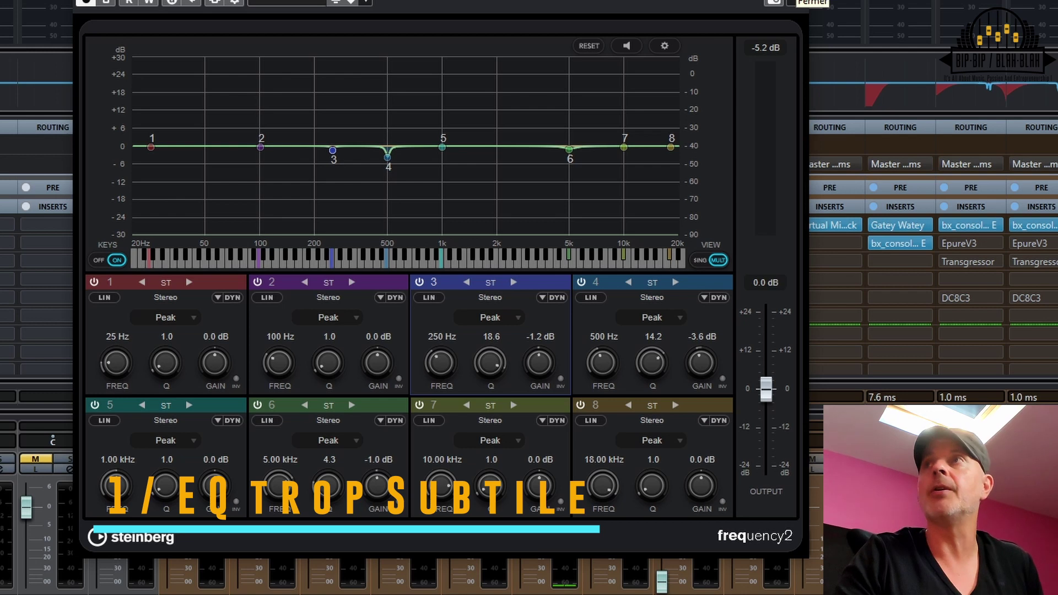
click(793, 2)
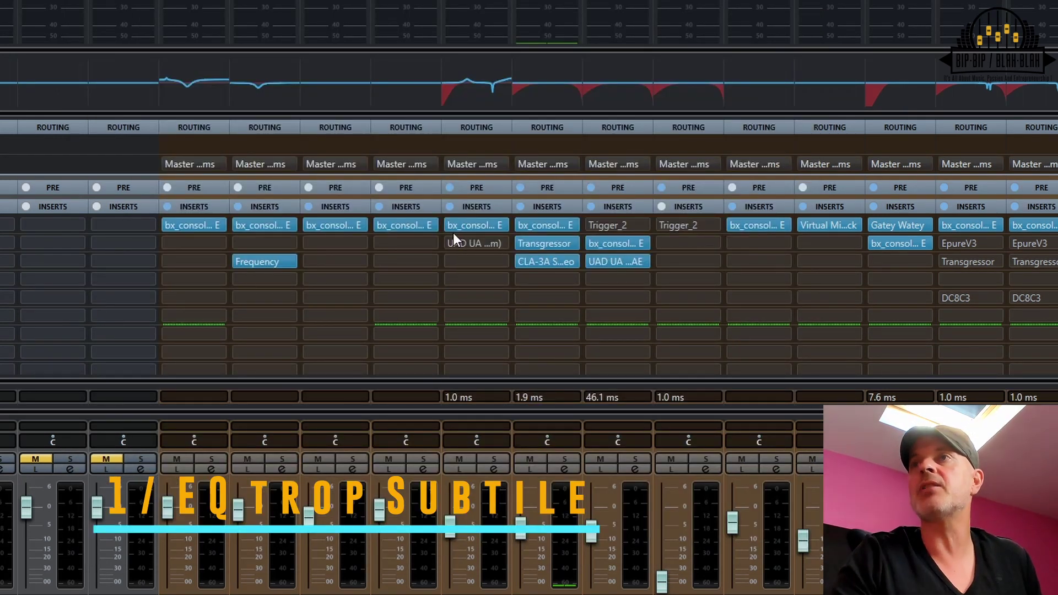
- Inspect the HF, LF and LMF gain and frequency settings of the bx_console SSL 4000 E on the Snare RE20 channel
click(472, 226)
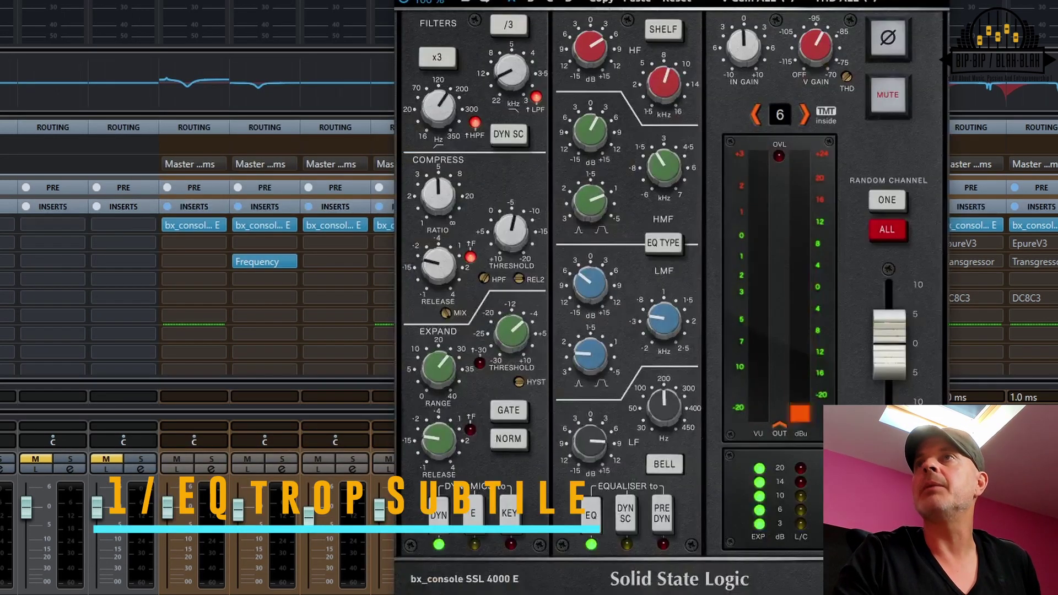
drag(551, 3, 273, 0)
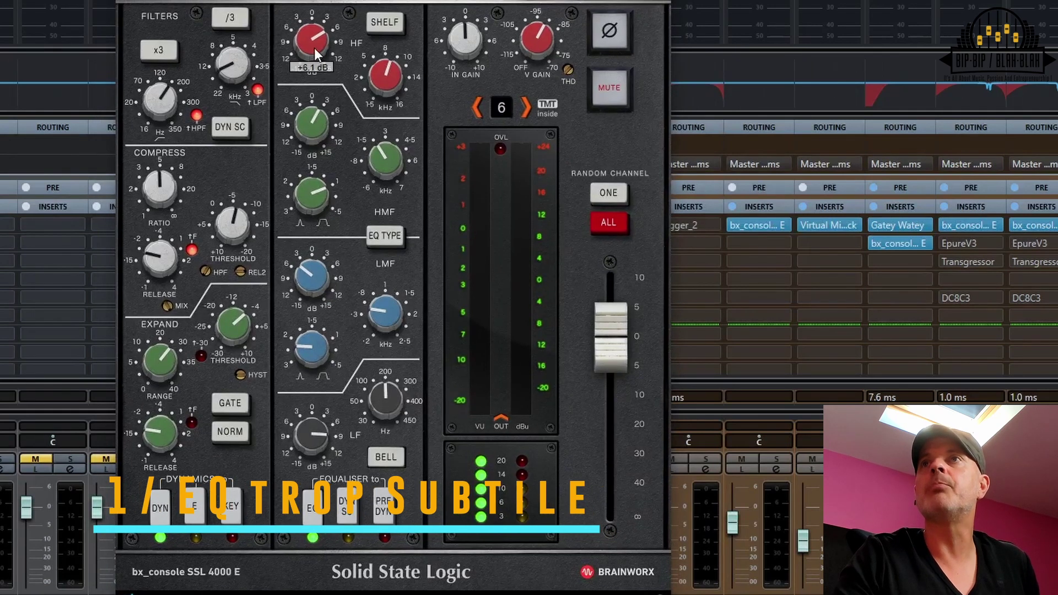
mouse_move(386, 81)
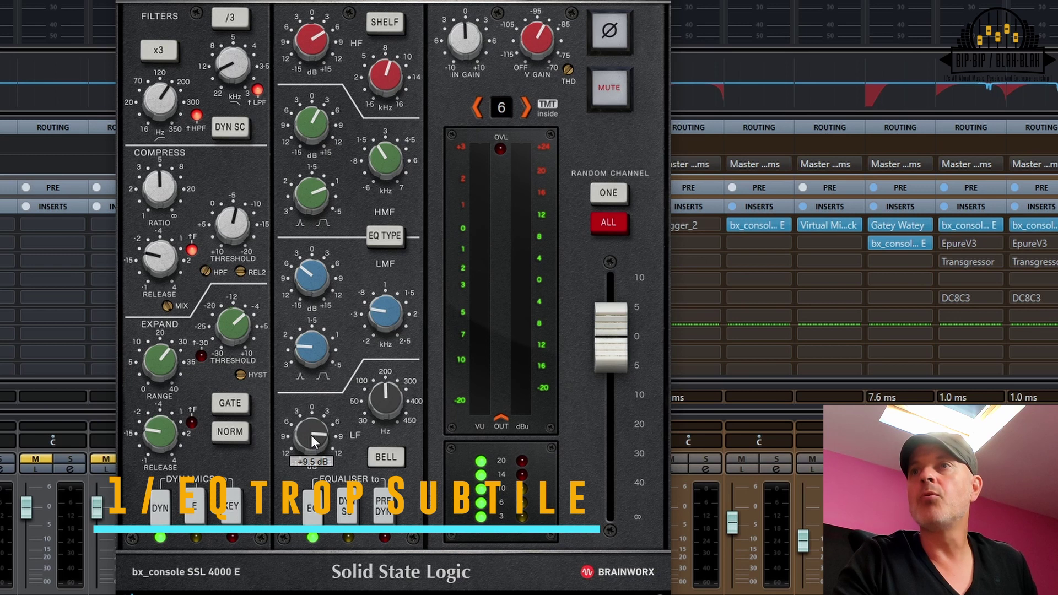
mouse_move(393, 408)
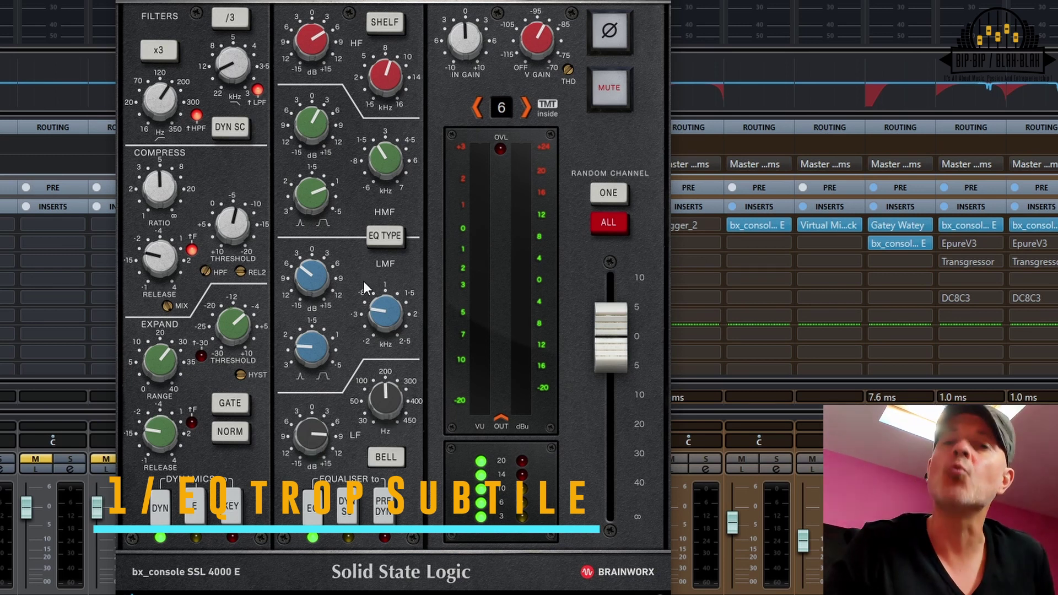
mouse_move(320, 277)
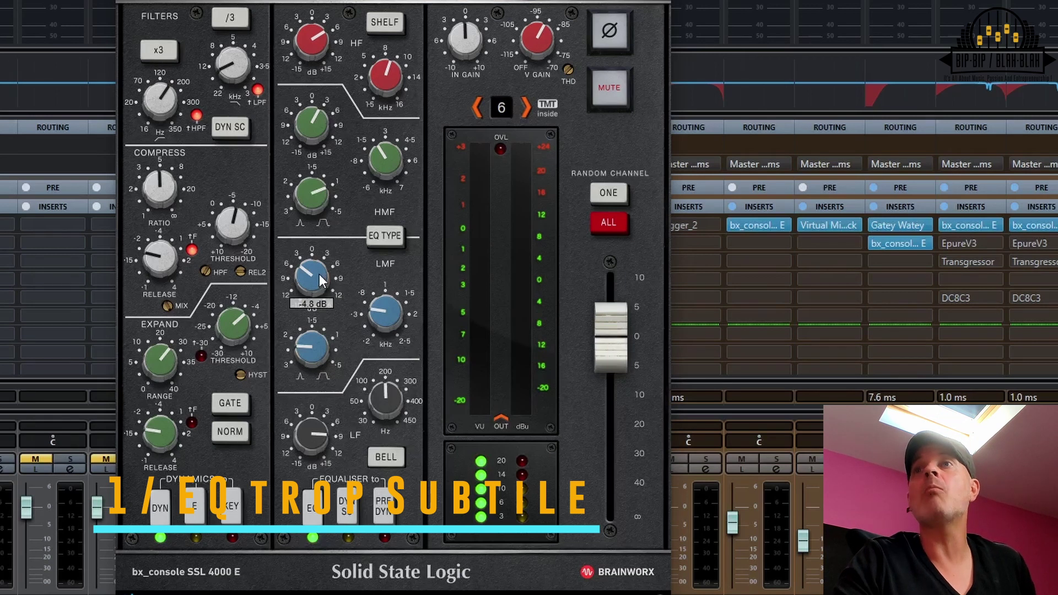
mouse_move(375, 322)
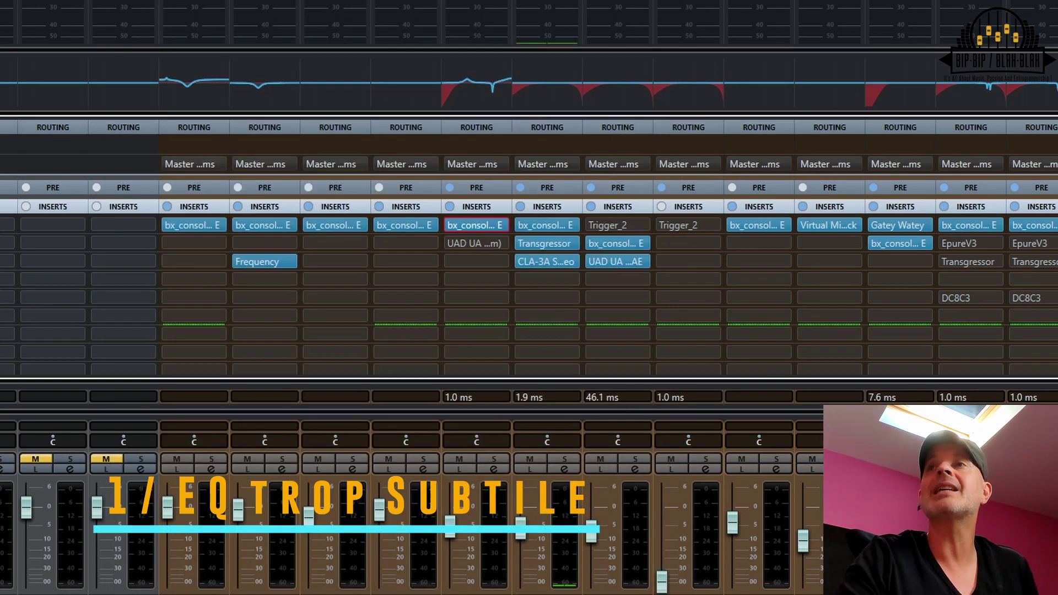
mouse_move(558, 311)
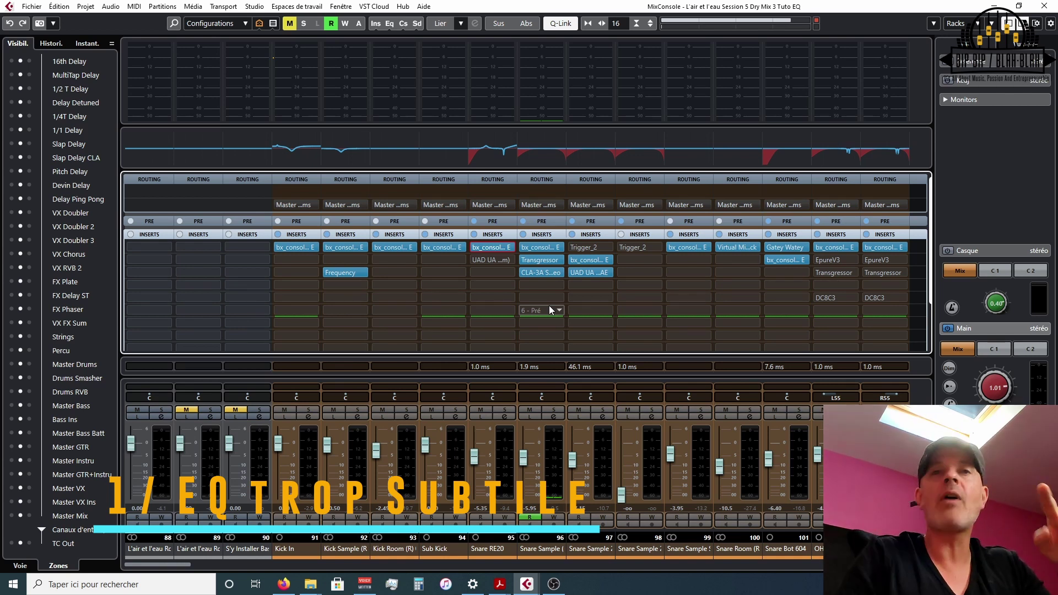
- Compare the Frequency EQ on the Kick Sample channel with the bx_console SSL 4000 E on the Snare RE20 channel
click(345, 274)
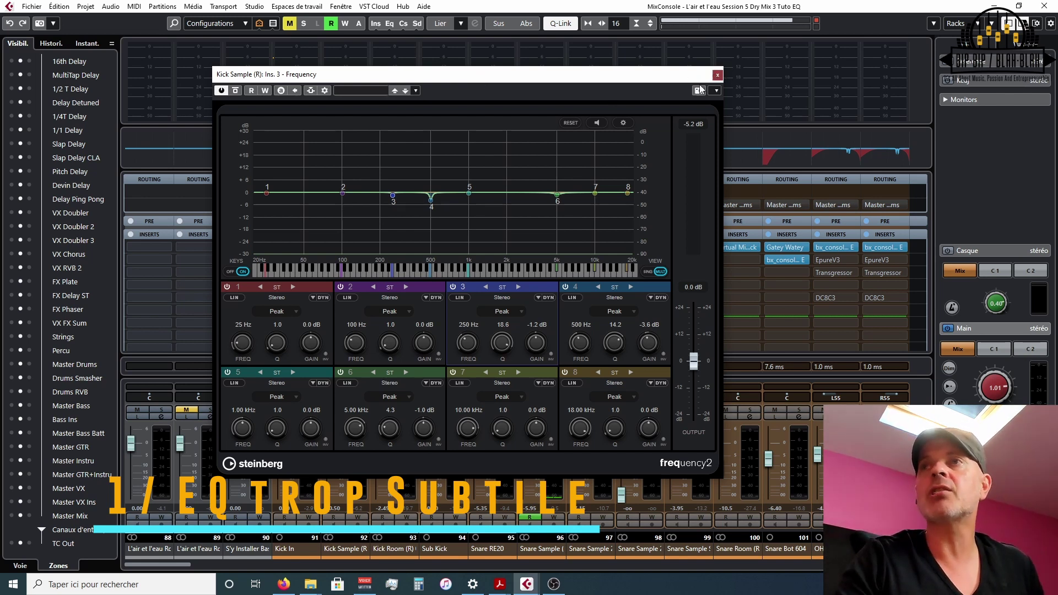
click(718, 76)
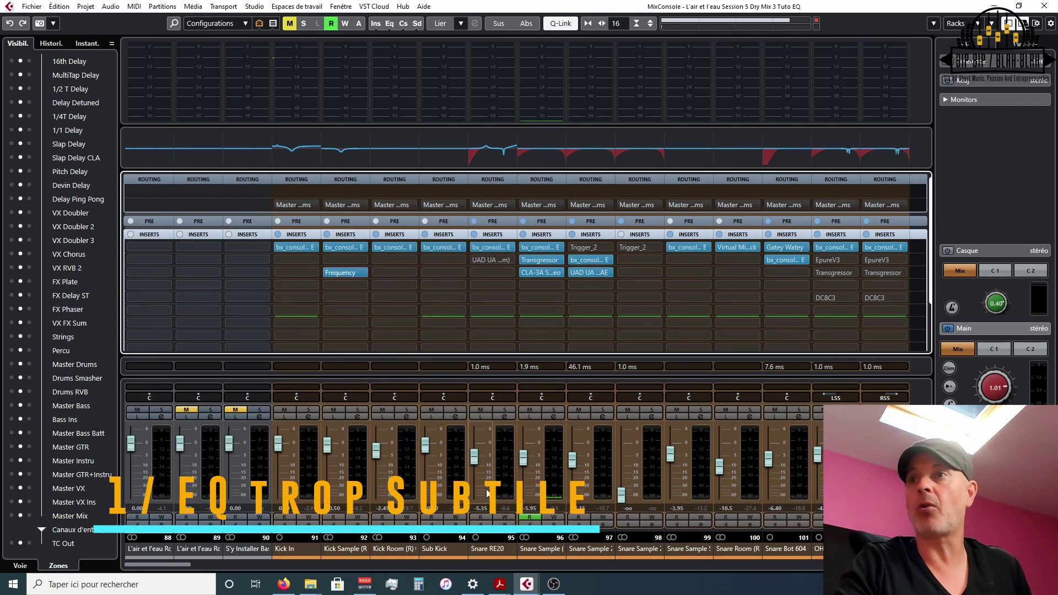
click(488, 248)
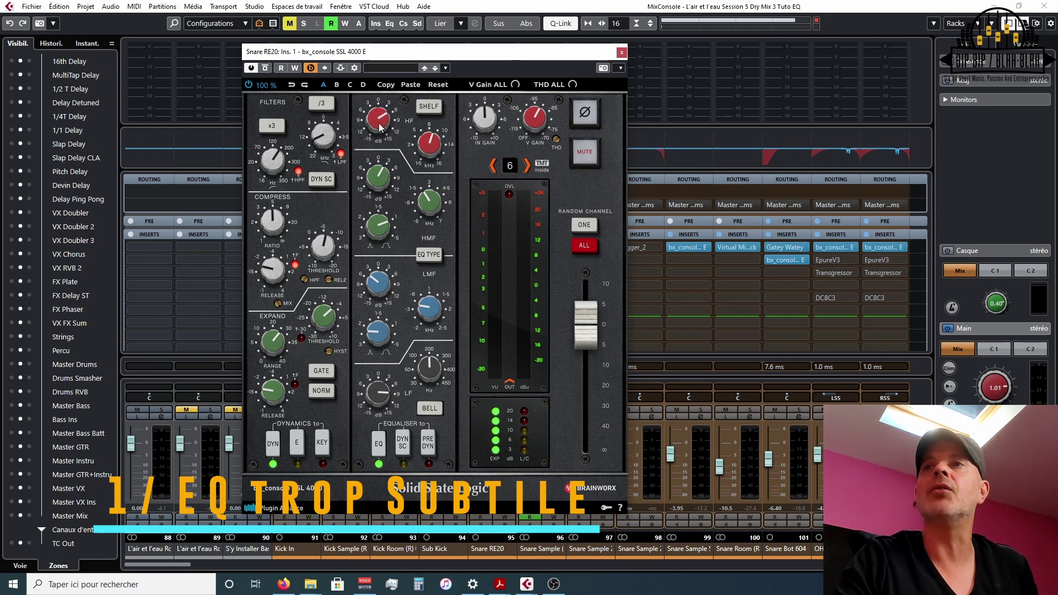
click(622, 53)
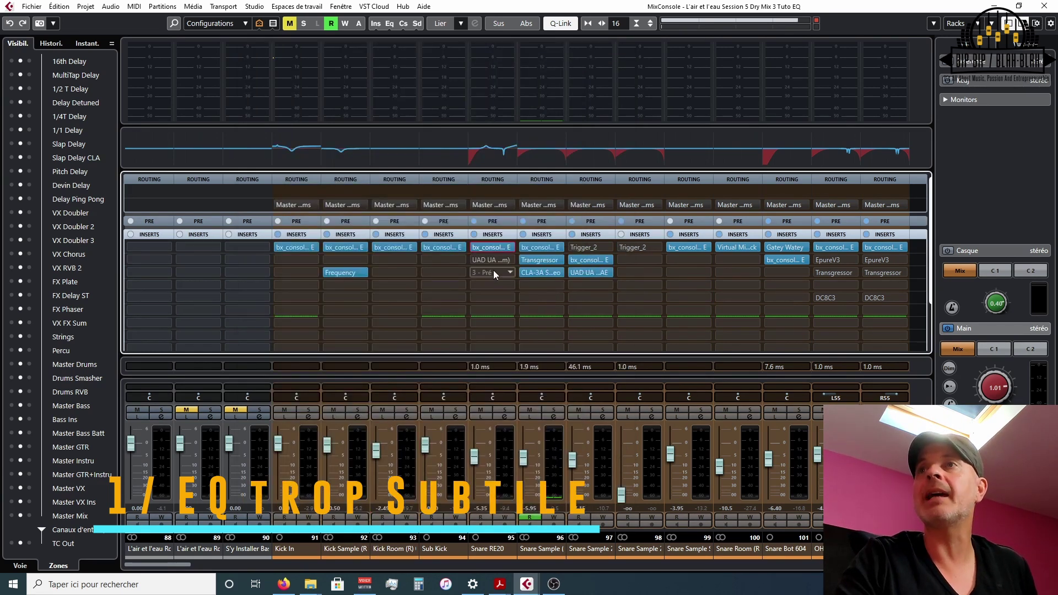
click(345, 275)
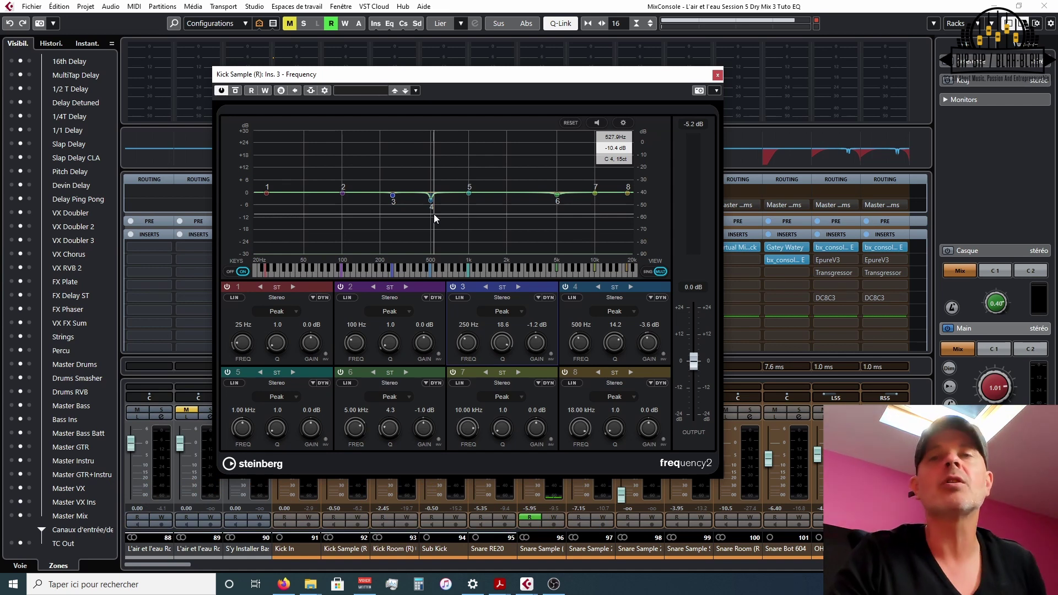
click(718, 74)
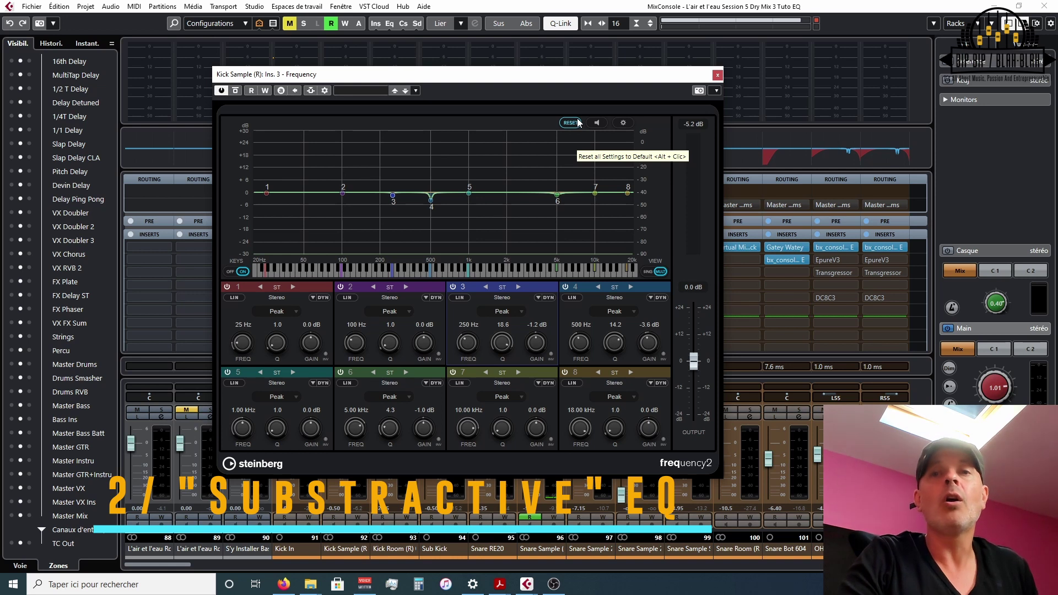
- Move the Kick Sample's Frequency EQ aside and examine the LMF and LF bands of the Snare RE20's bx_console SSL 4000 E
drag(610, 81, 935, 111)
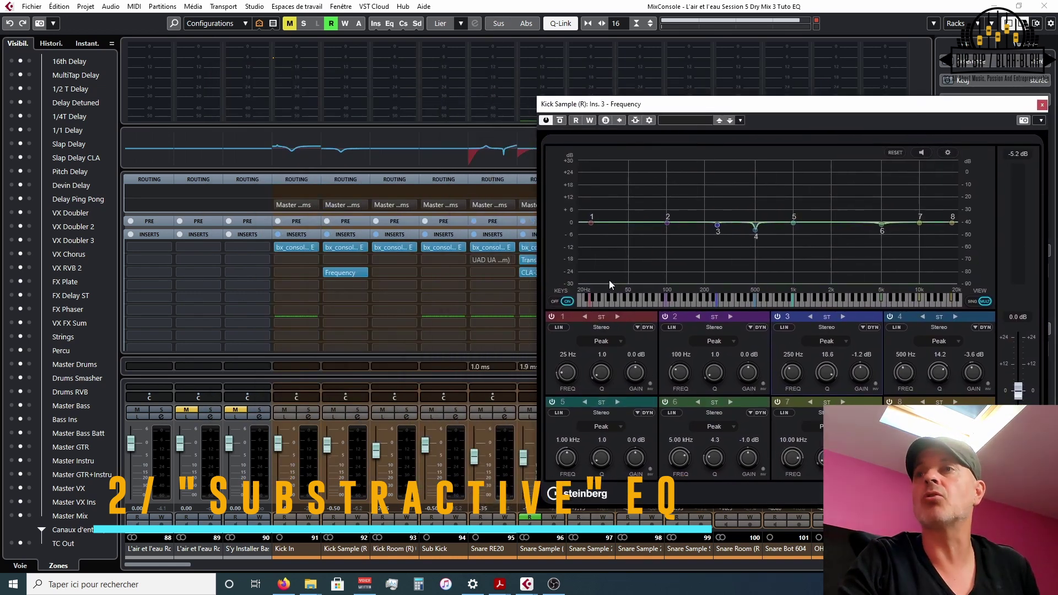
click(487, 247)
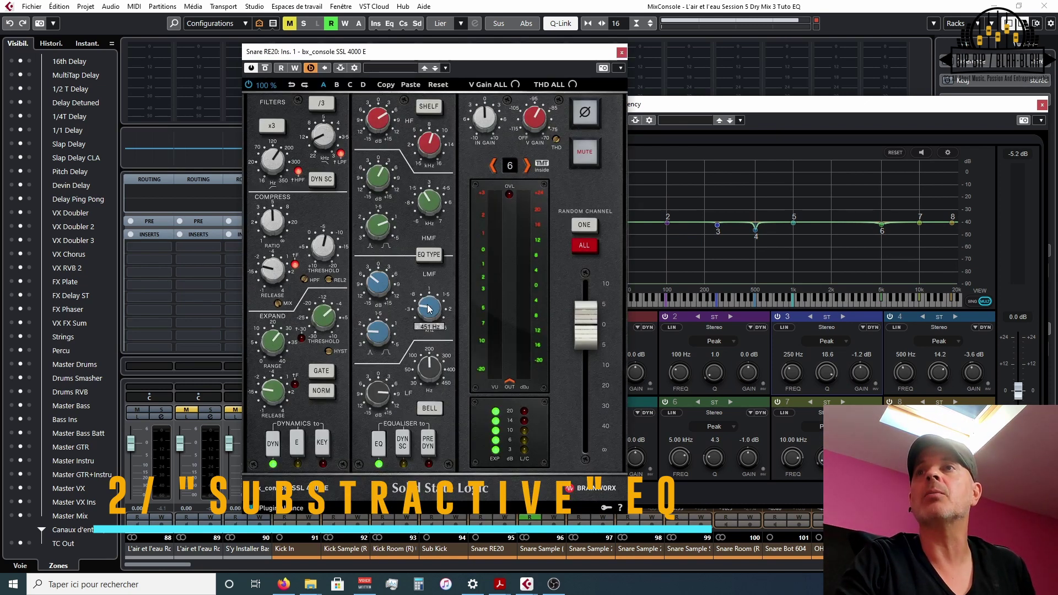
mouse_move(379, 293)
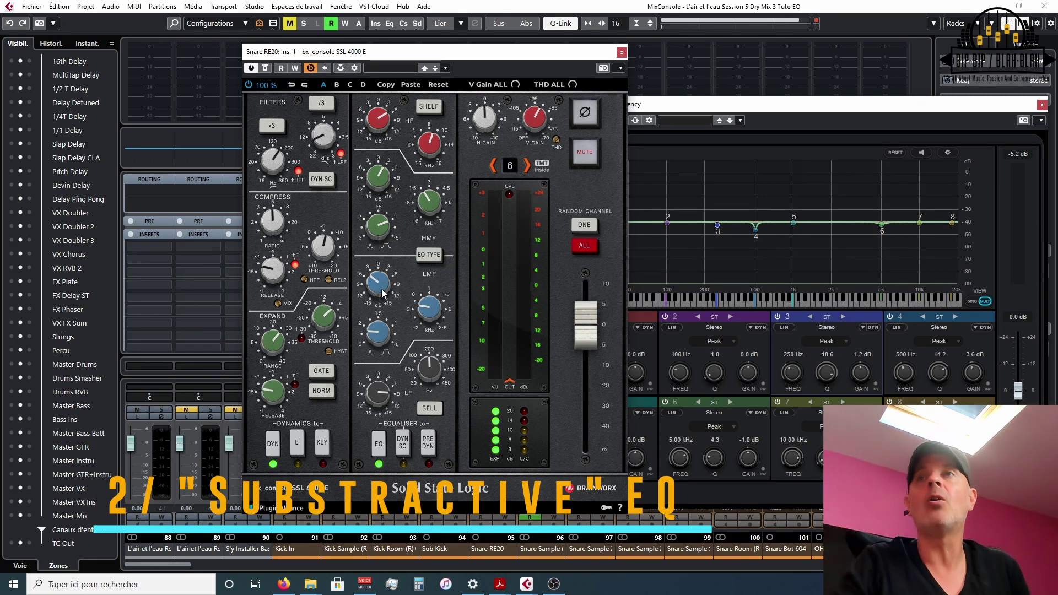
mouse_move(379, 397)
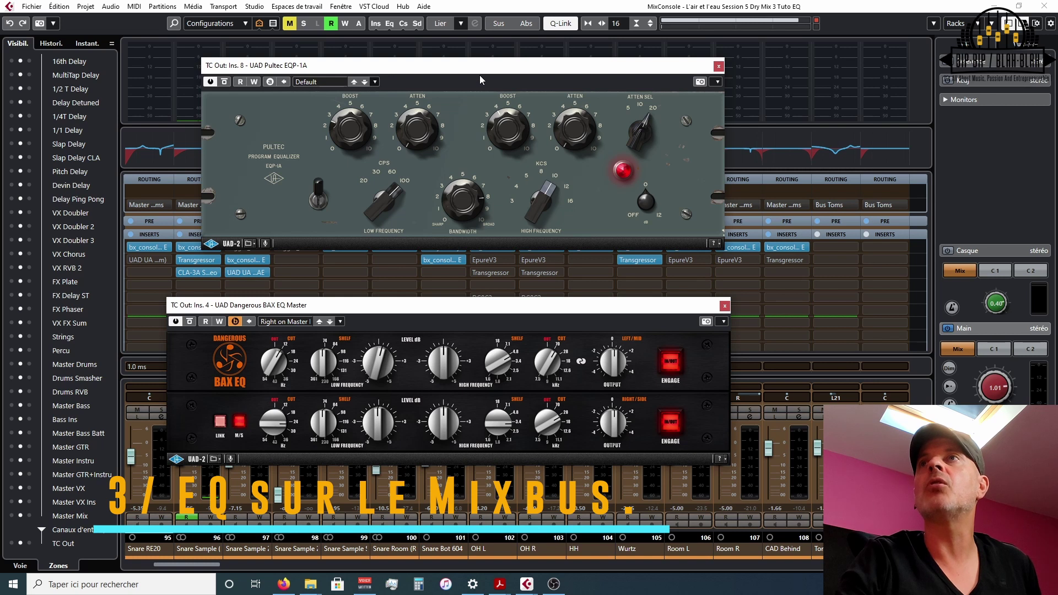
- Arrange the TC Out EQ windows with the Pultec EQP-1A above the Dangerous BAX EQ Master and the Eiosis AirEQ Premium beside them
drag(445, 66, 397, 65)
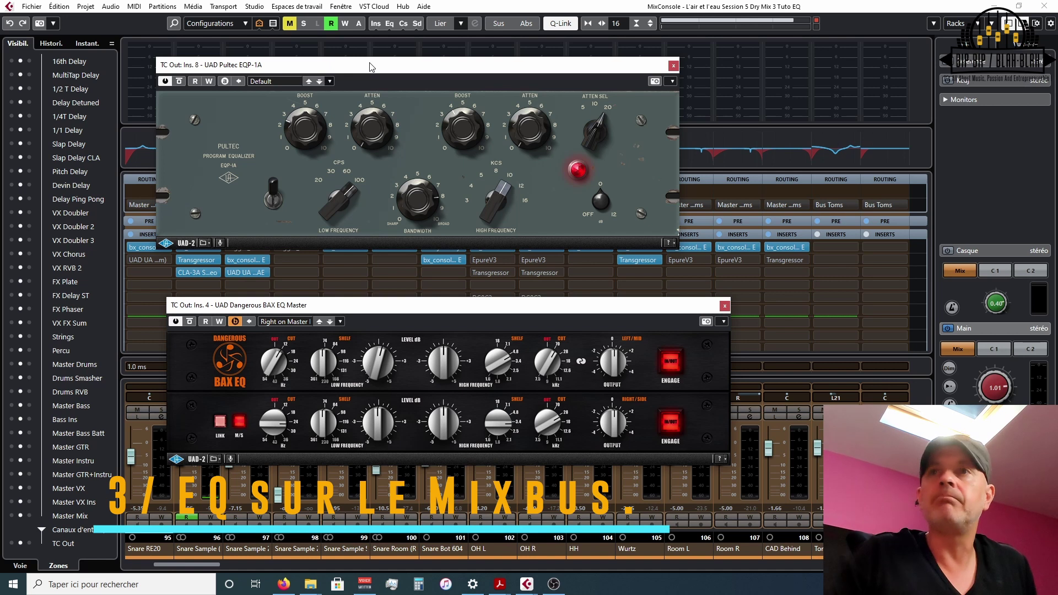
drag(369, 67, 349, 107)
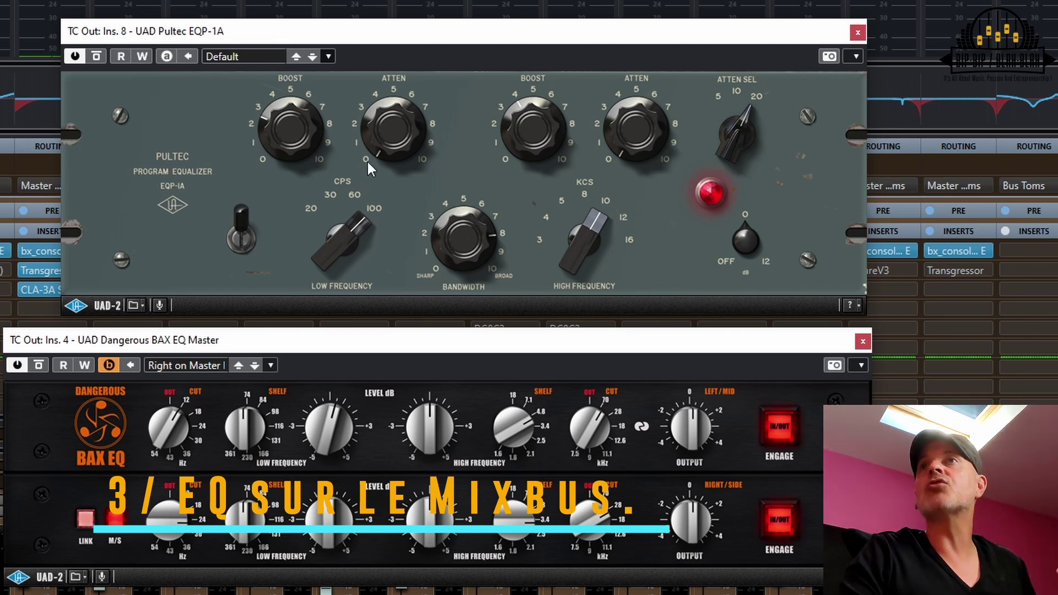
drag(427, 31, 356, 33)
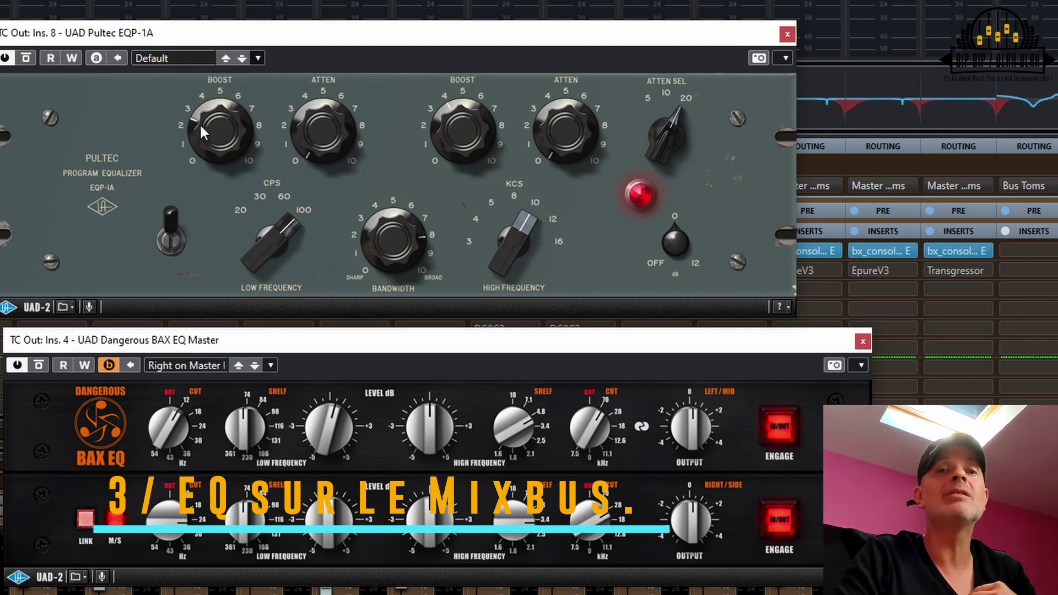
drag(280, 339, 270, 321)
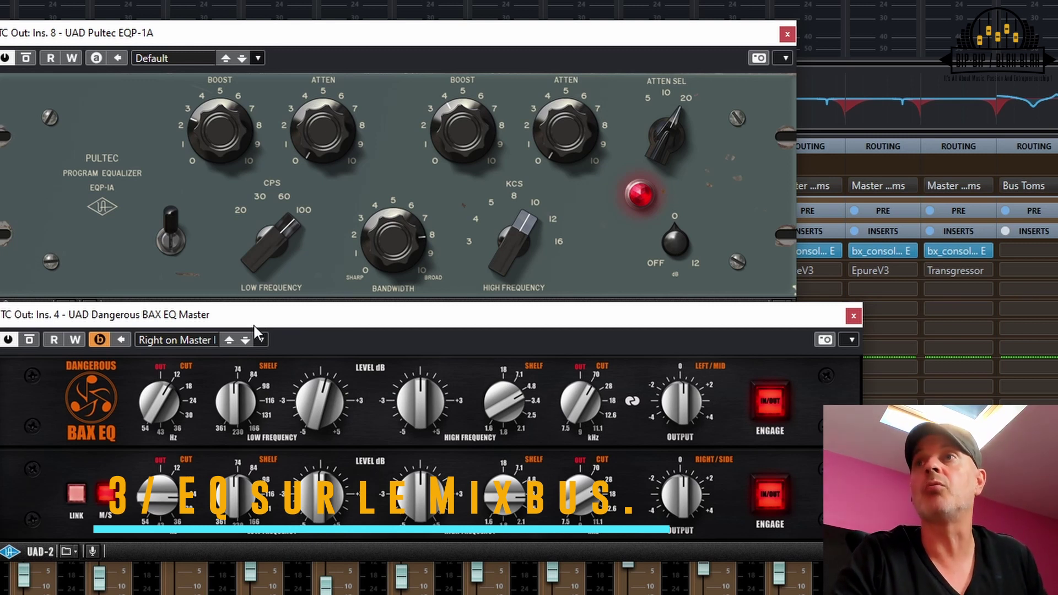
drag(254, 326, 236, 335)
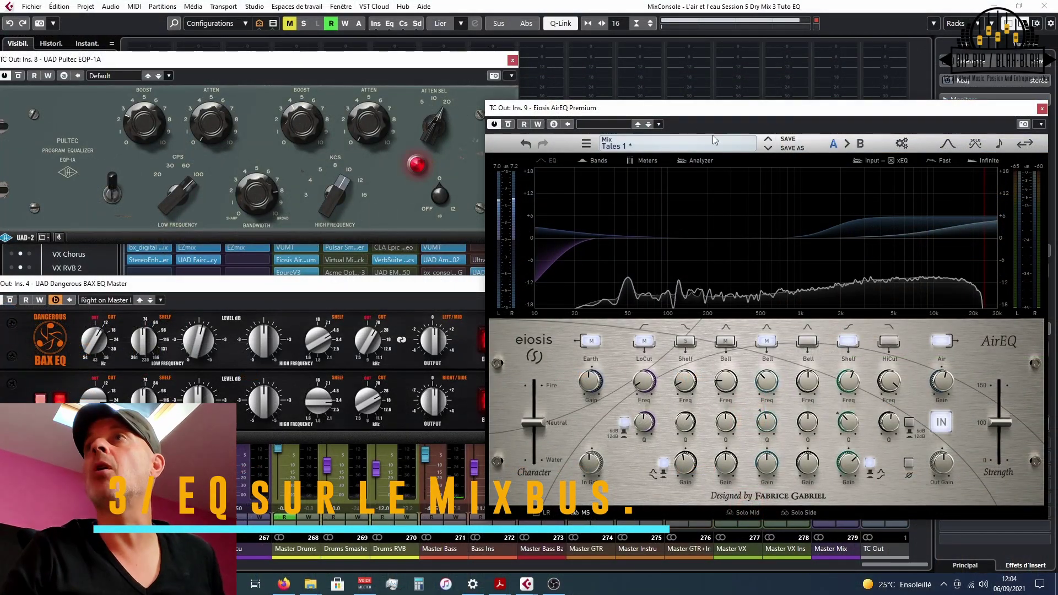
drag(713, 108, 736, 117)
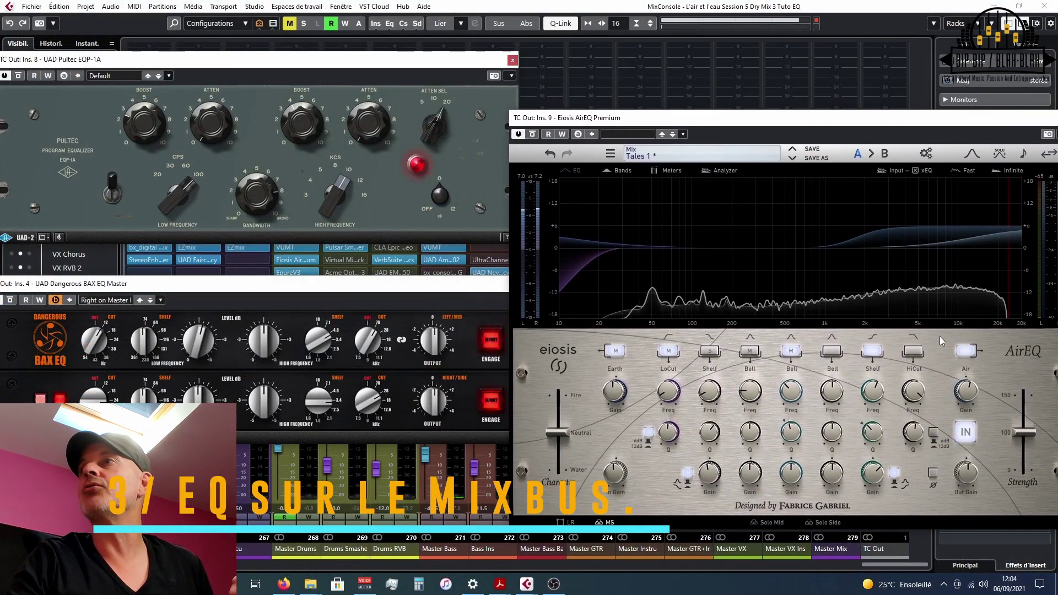
click(442, 69)
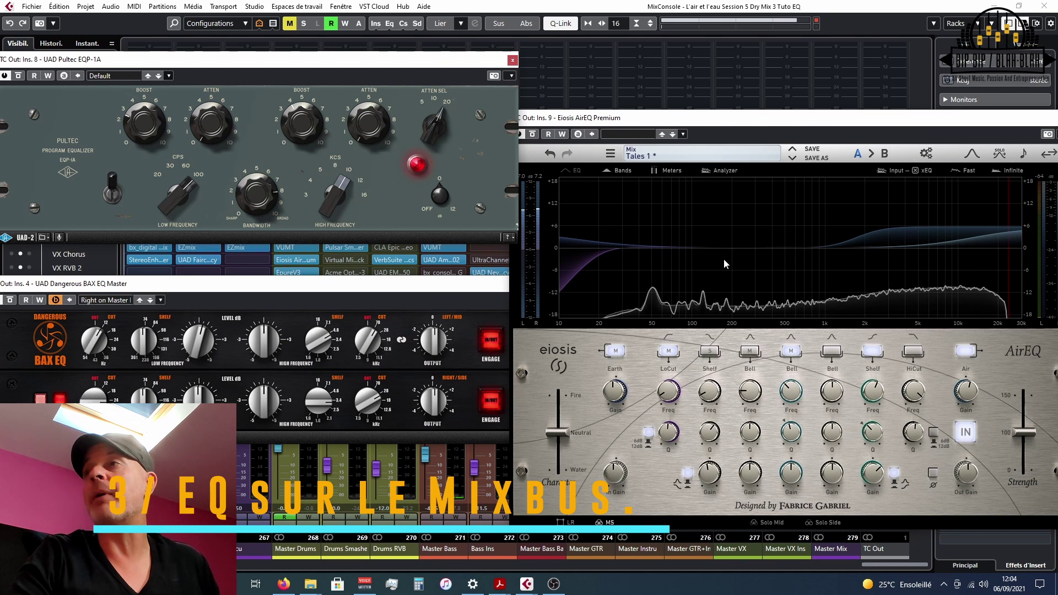
- Raise the high shelf's frequency in the Eiosis AirEQ Premium and move the Pultec EQP-1A window beside it
click(875, 476)
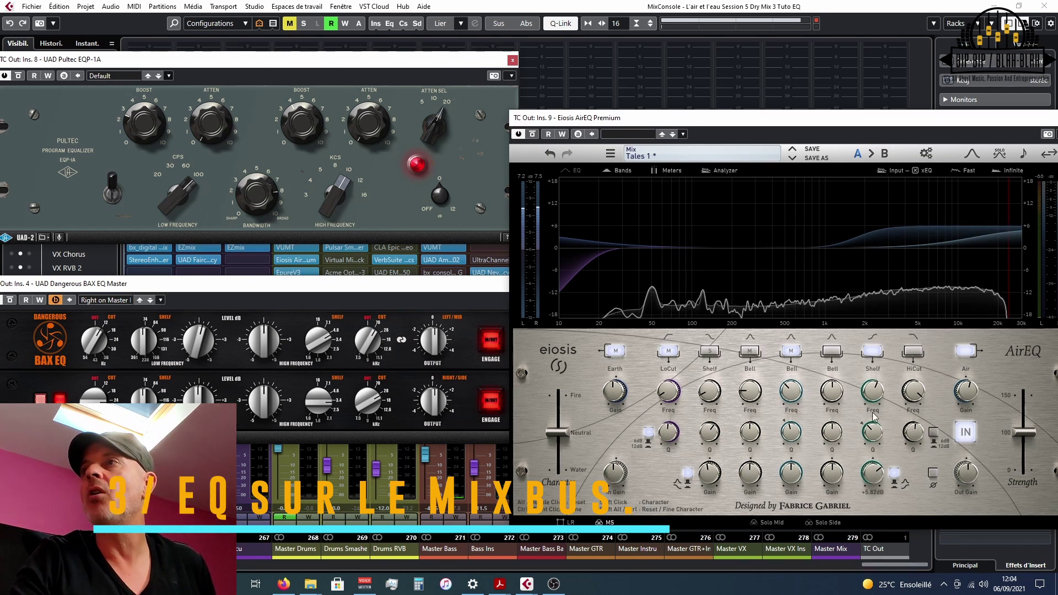
drag(874, 398, 878, 375)
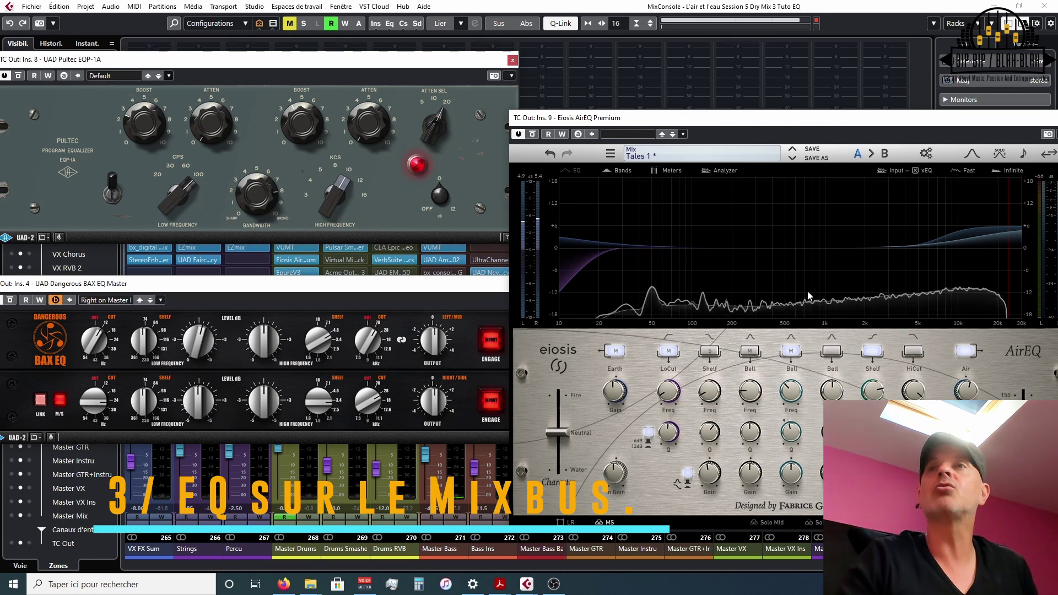
drag(439, 65, 486, 71)
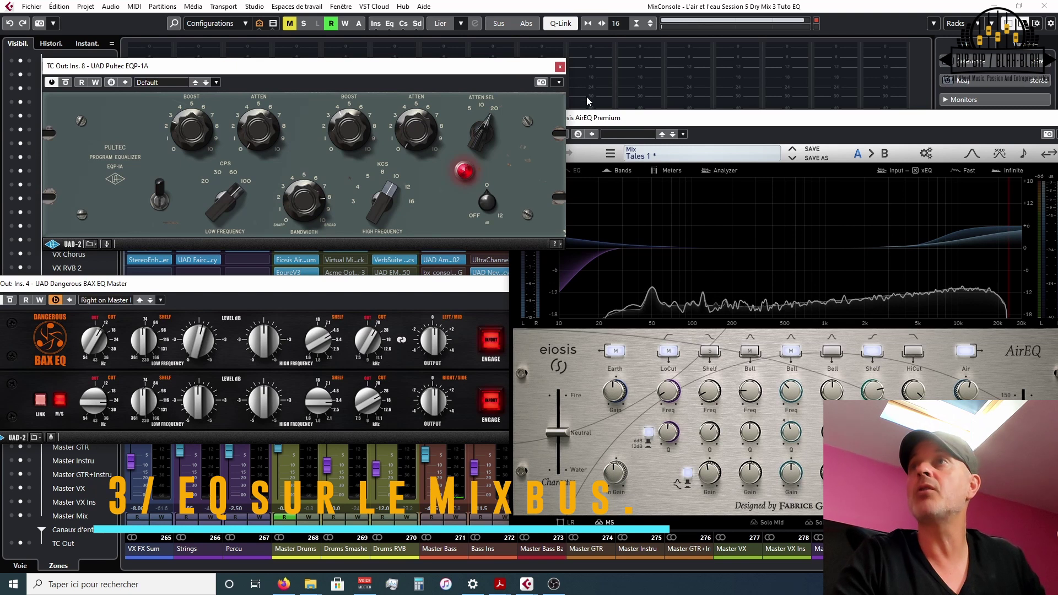
click(589, 117)
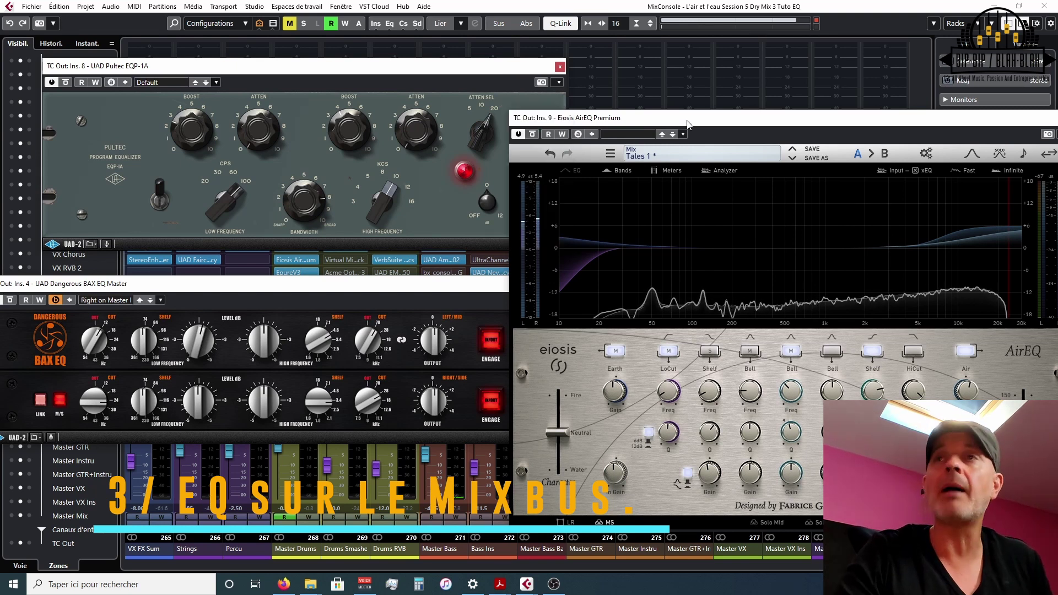
- Rearrange the Pultec EQP-1A and Dangerous BAX EQ Master windows and set the BAX EQ's side high-frequency level to a slight boost
click(415, 69)
click(352, 287)
drag(351, 288, 373, 285)
drag(288, 398, 291, 380)
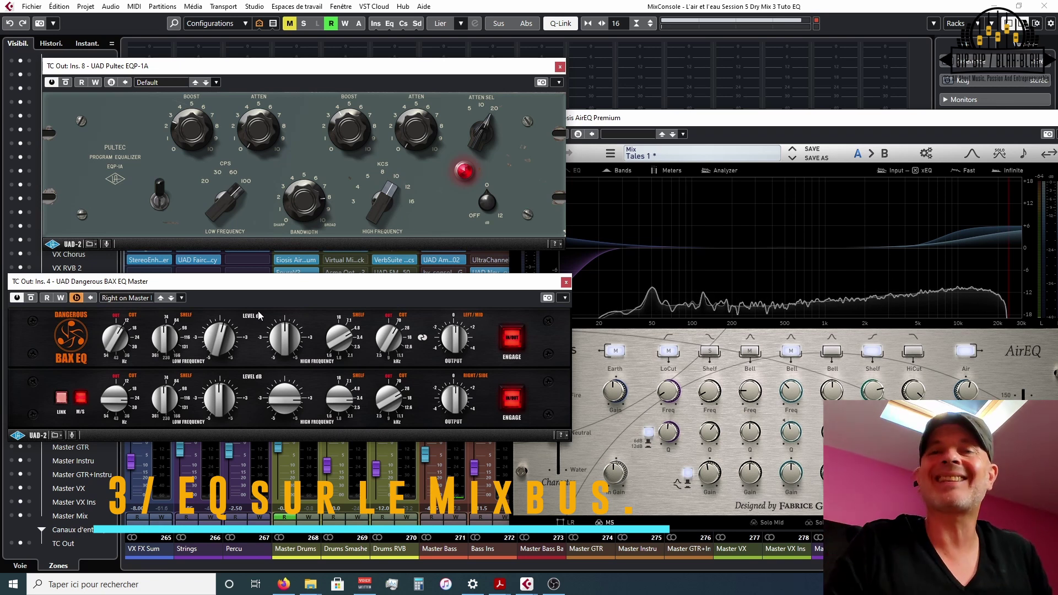
drag(338, 70, 366, 89)
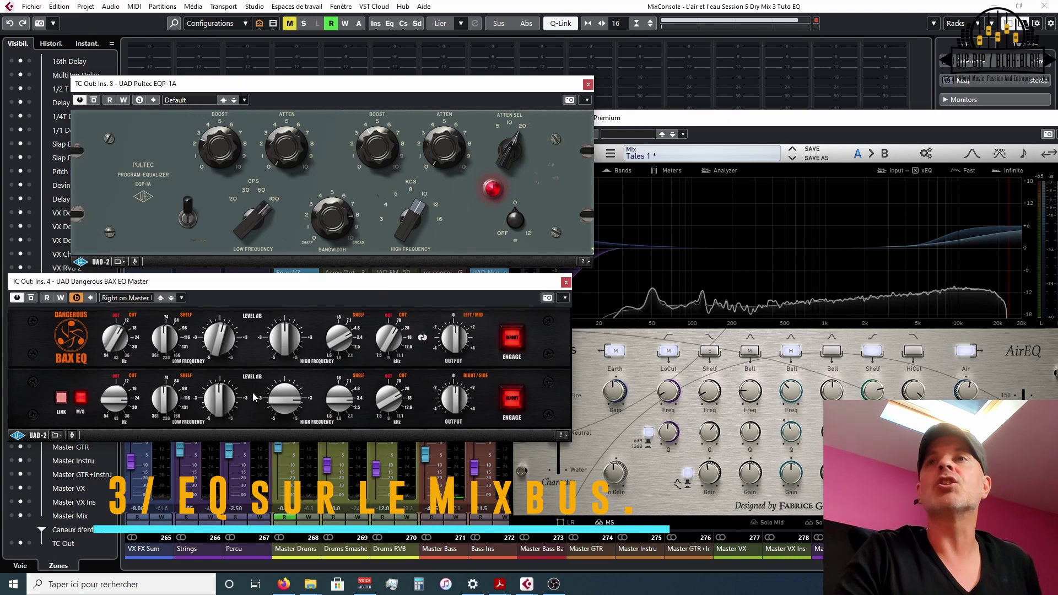
drag(278, 398, 286, 421)
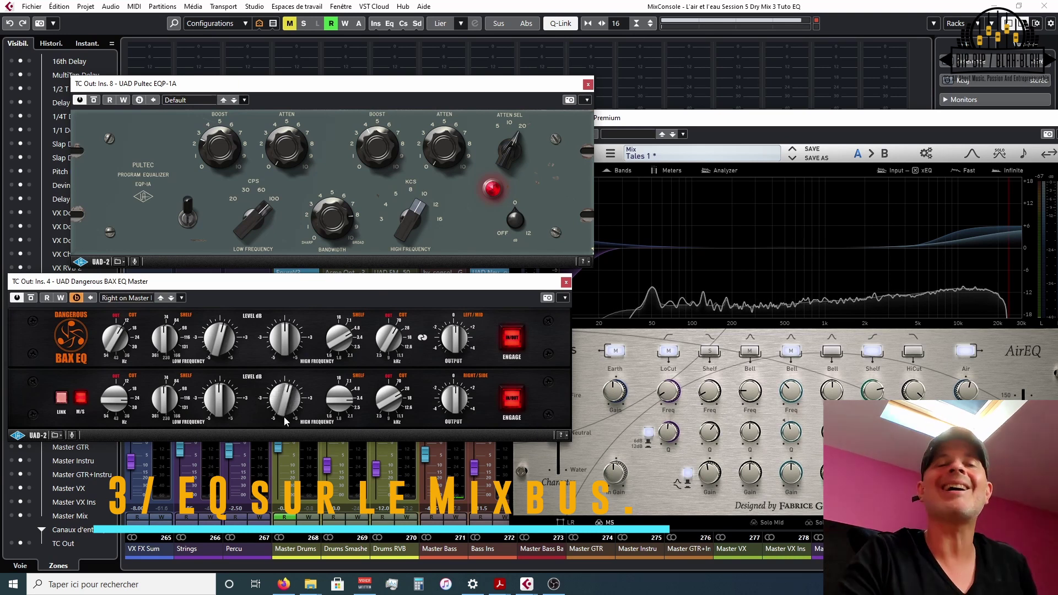
click(681, 121)
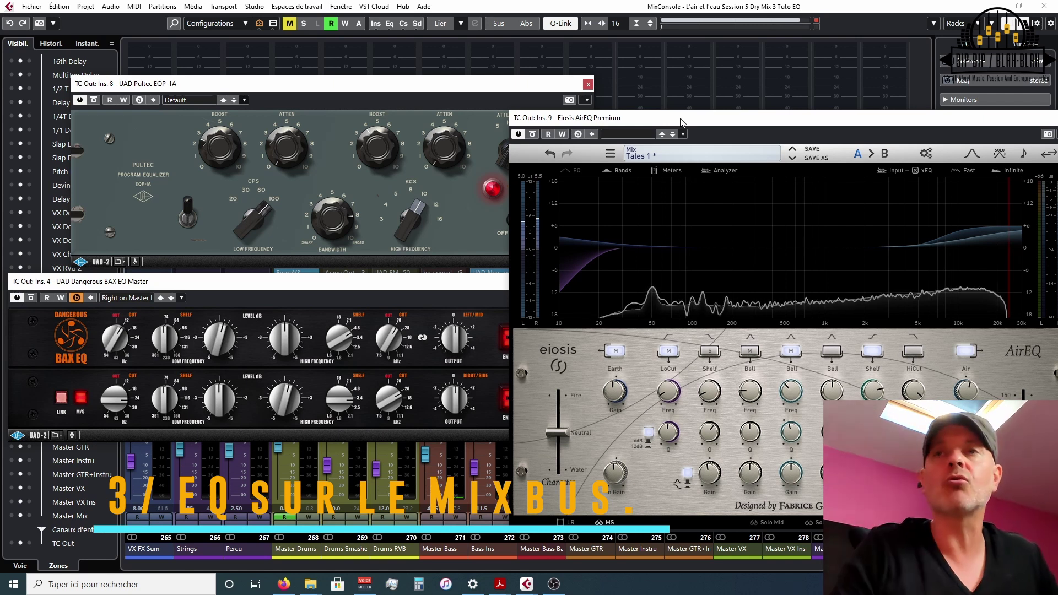
click(284, 411)
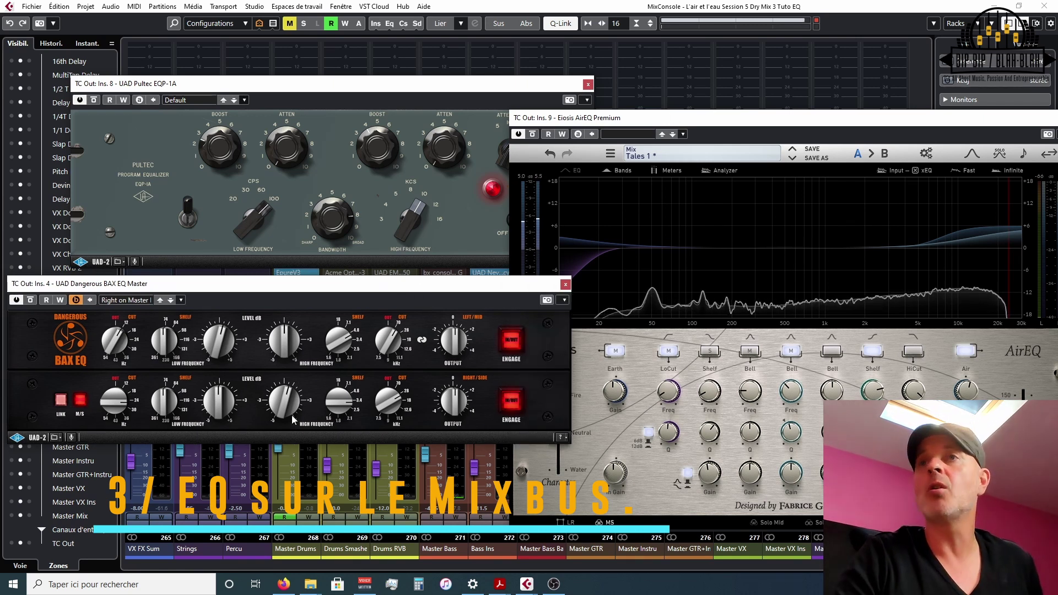
drag(284, 410, 285, 416)
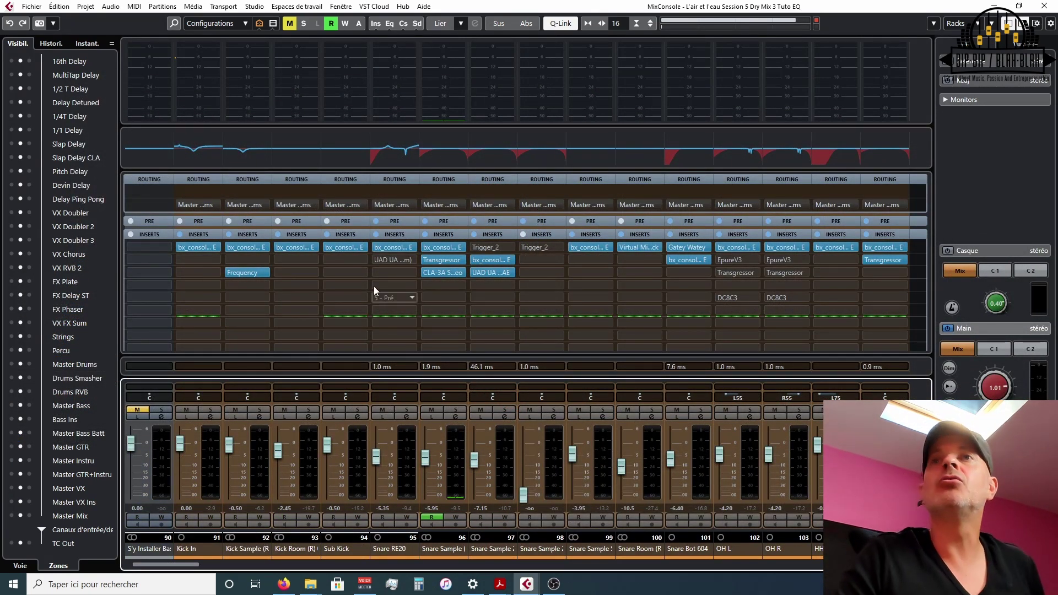
- Open the Frequency EQ on the Kick Sample channel, examine its parametric bands and move its window aside
click(246, 272)
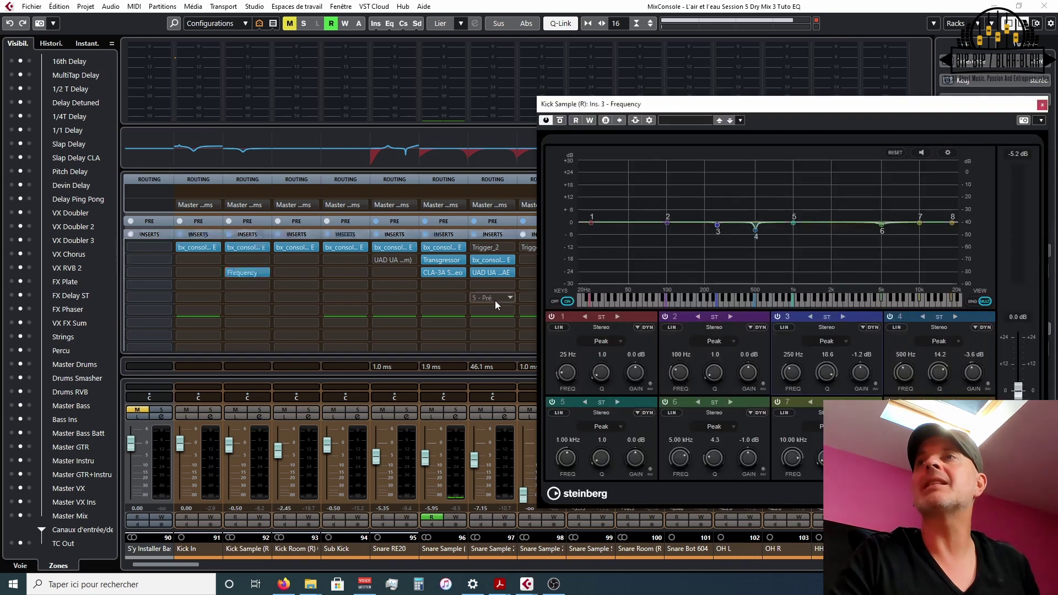
drag(665, 108, 479, 89)
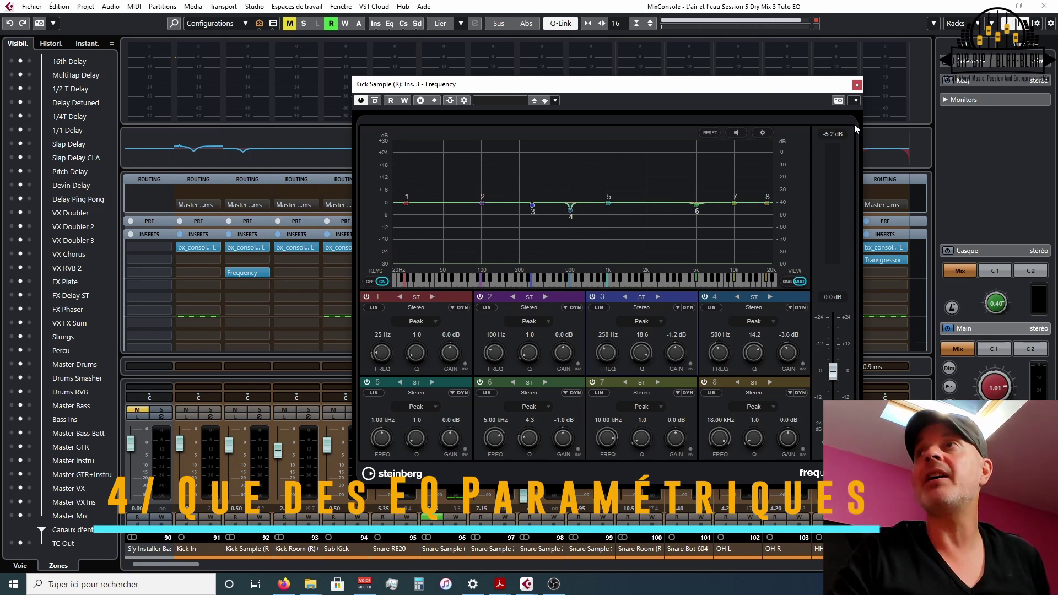
drag(809, 87, 839, 422)
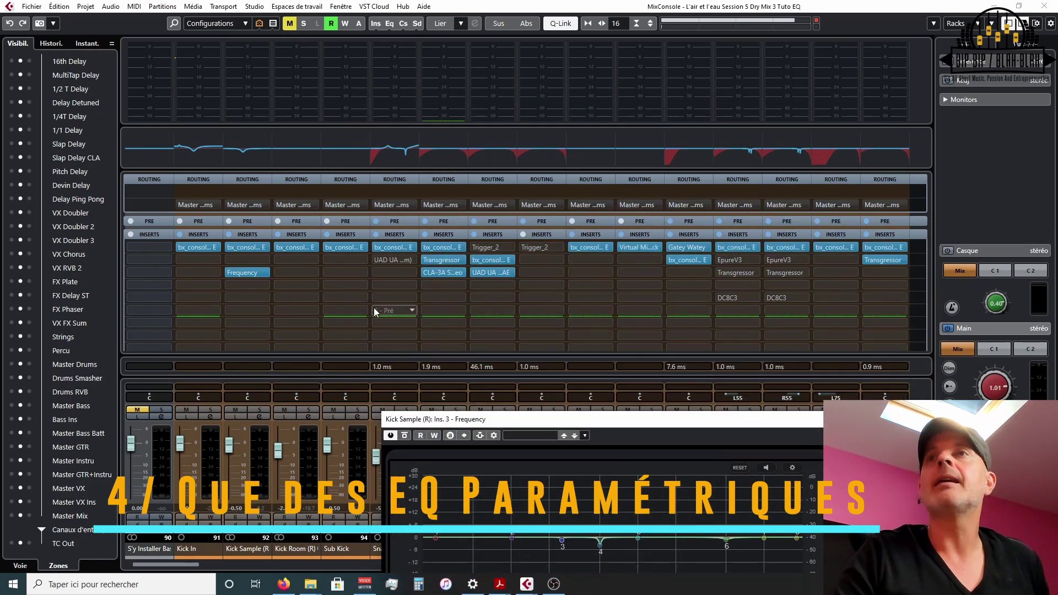
- Open the bx_console SSL 4000 E on the Kick Room channel and examine its EQ section
click(292, 247)
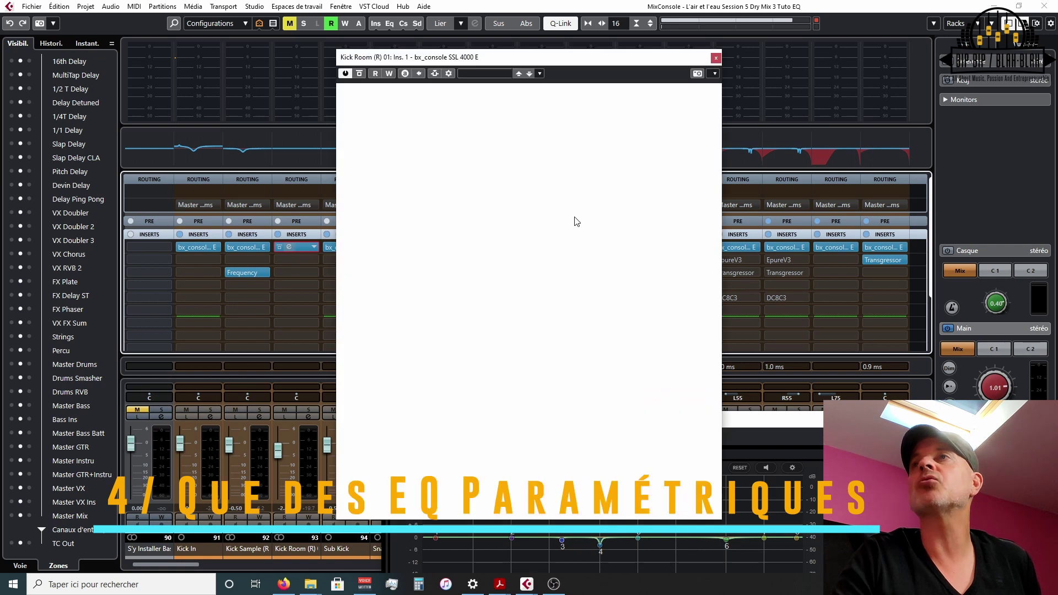
drag(625, 64, 600, 65)
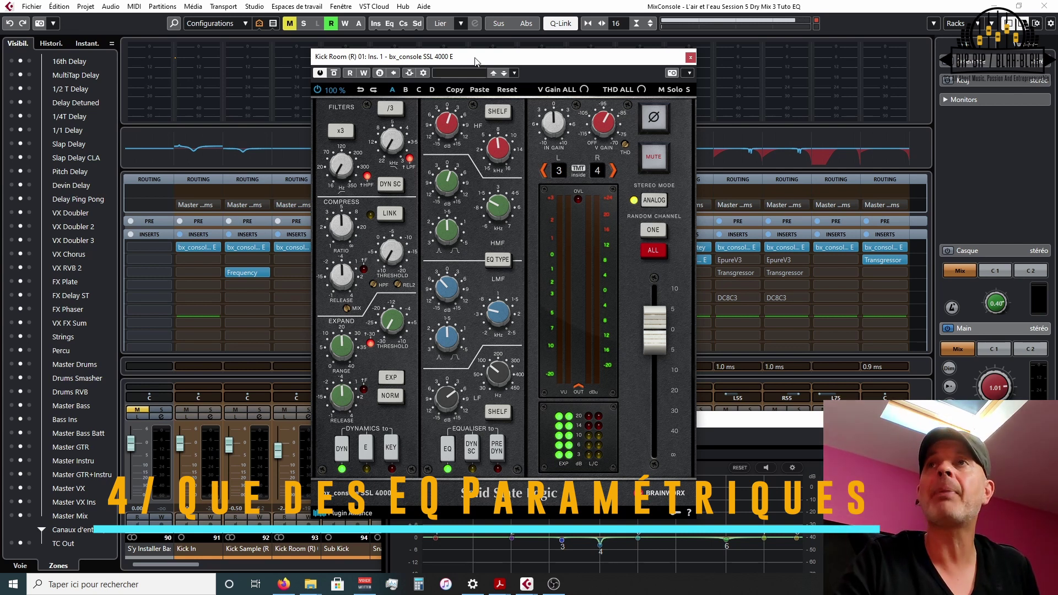
drag(477, 57, 624, 49)
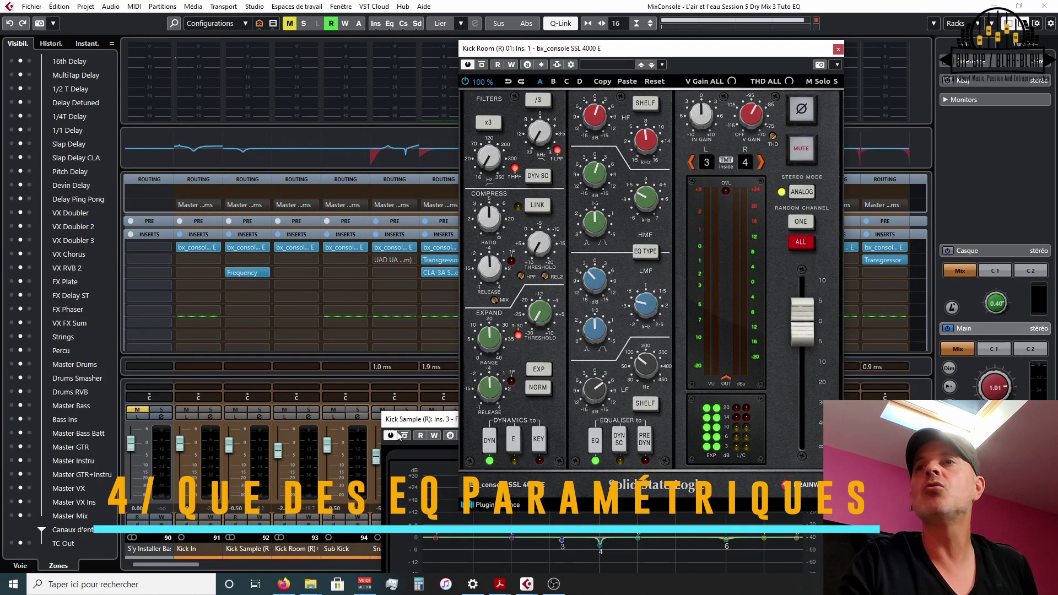
- Compare the Kick Sample's Frequency EQ with the Kick Room's bx_console SSL 4000 E and close the Frequency EQ
drag(409, 421, 325, 118)
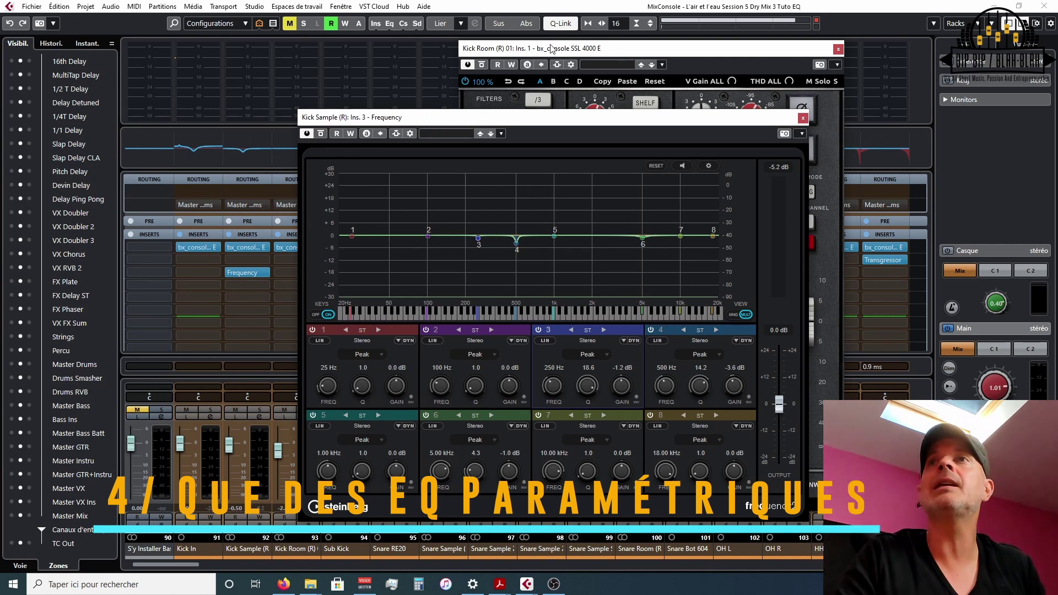
drag(525, 120, 516, 126)
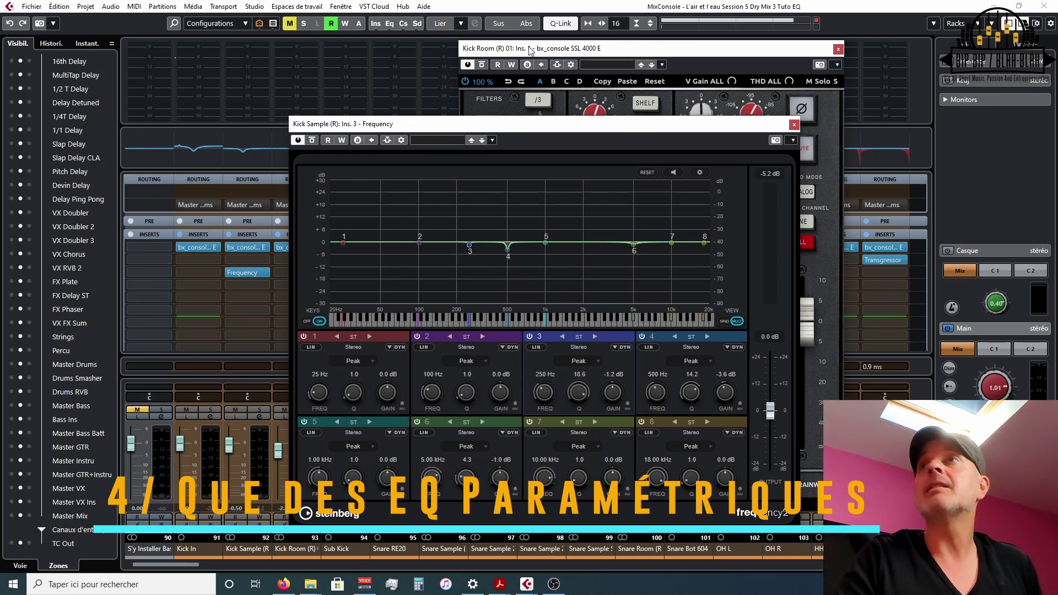
drag(528, 53, 578, 68)
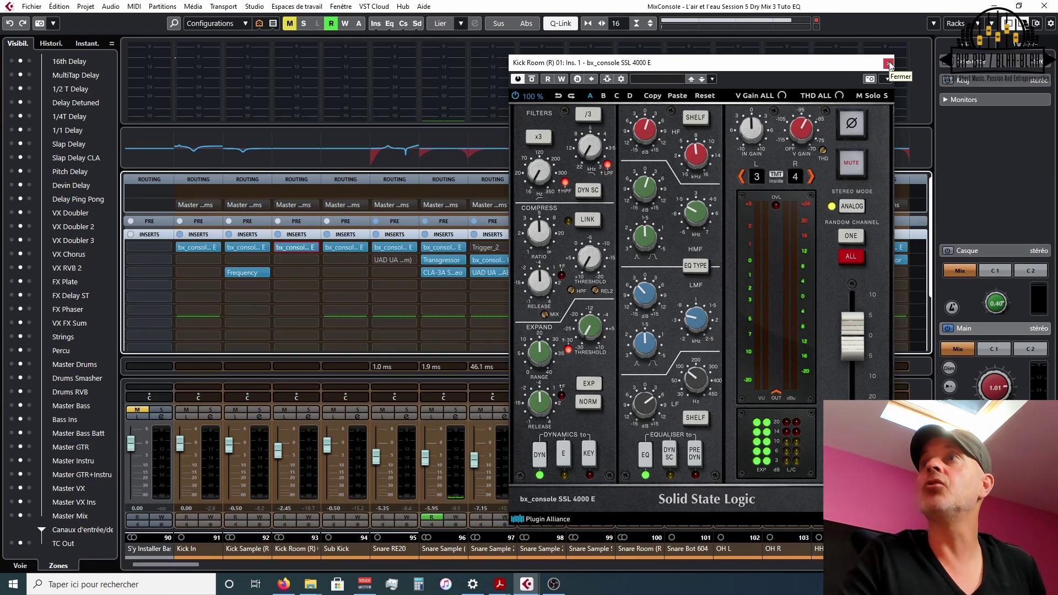
drag(838, 68, 846, 60)
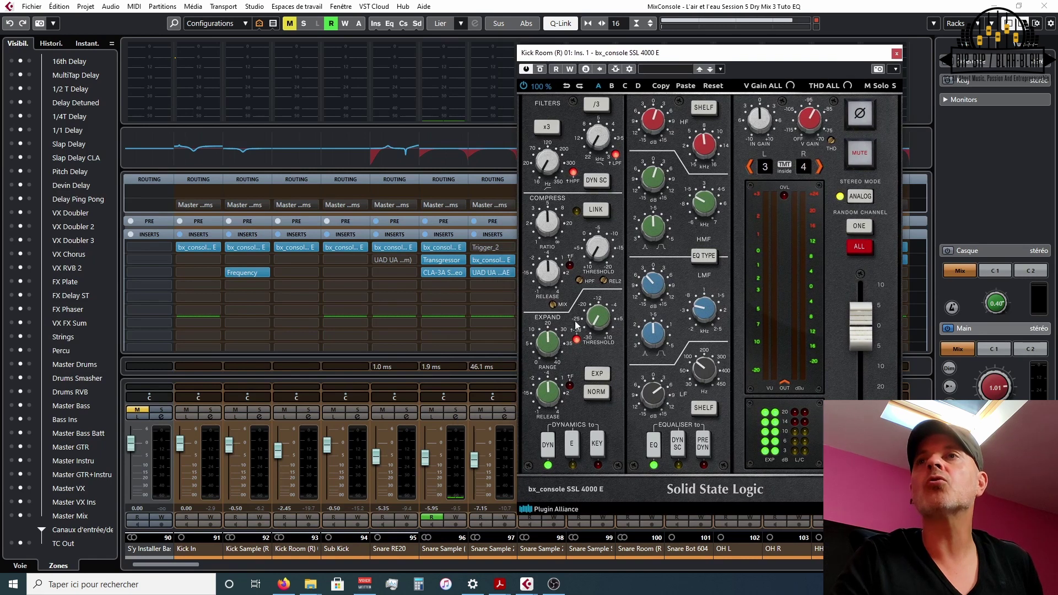
- Listen to the Snare RE20 channel in solo and take it out of solo again
click(405, 411)
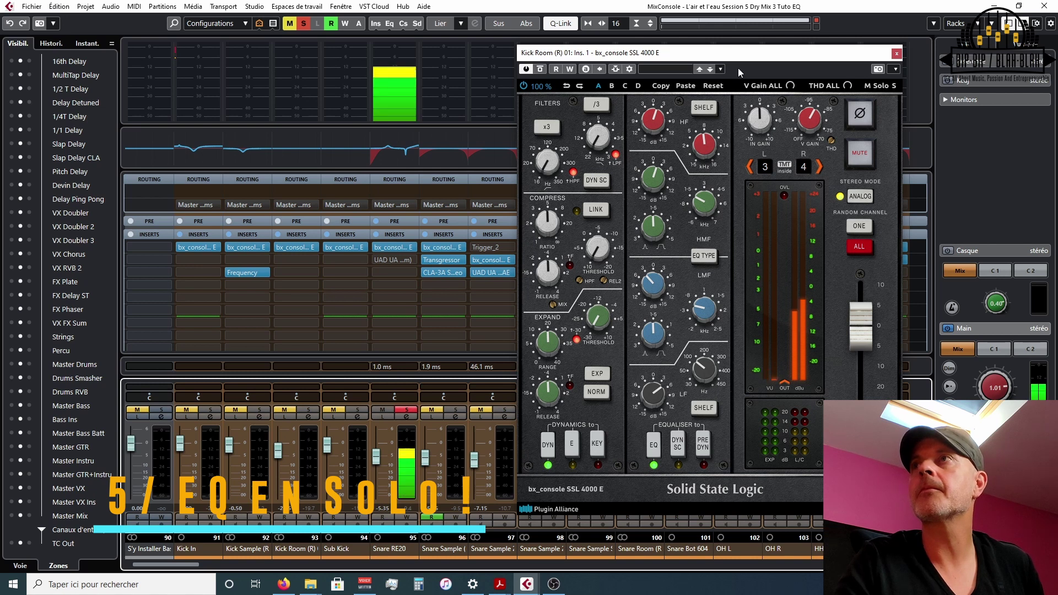
drag(739, 68, 713, 64)
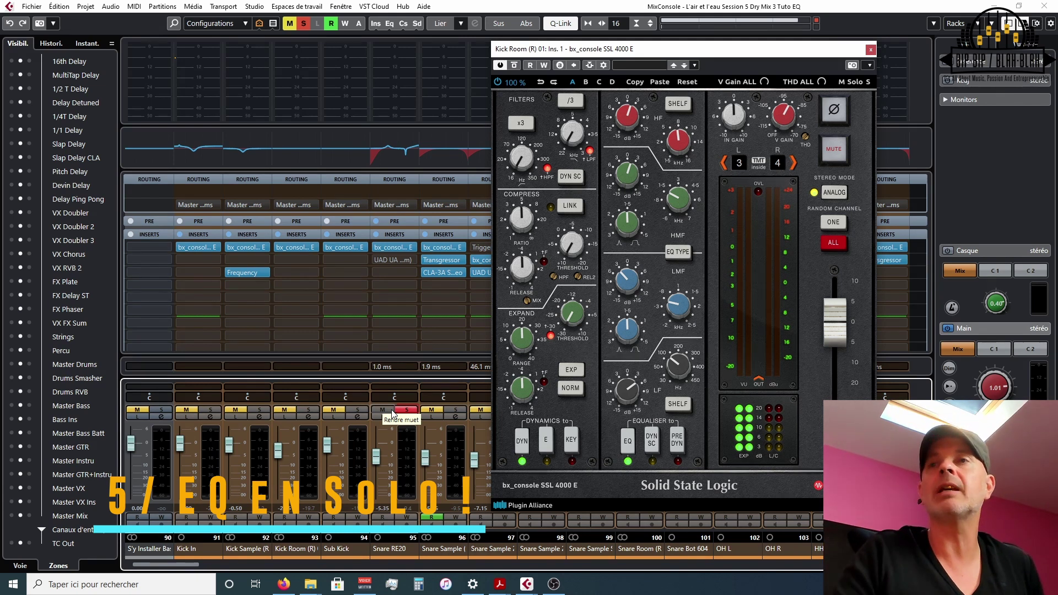
click(411, 410)
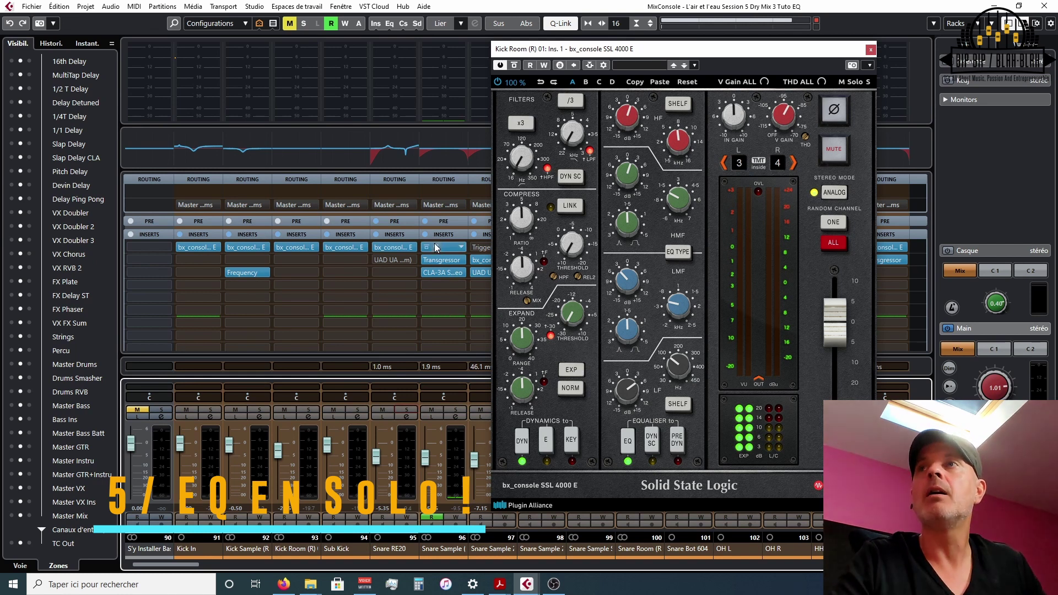
drag(614, 51, 696, 8)
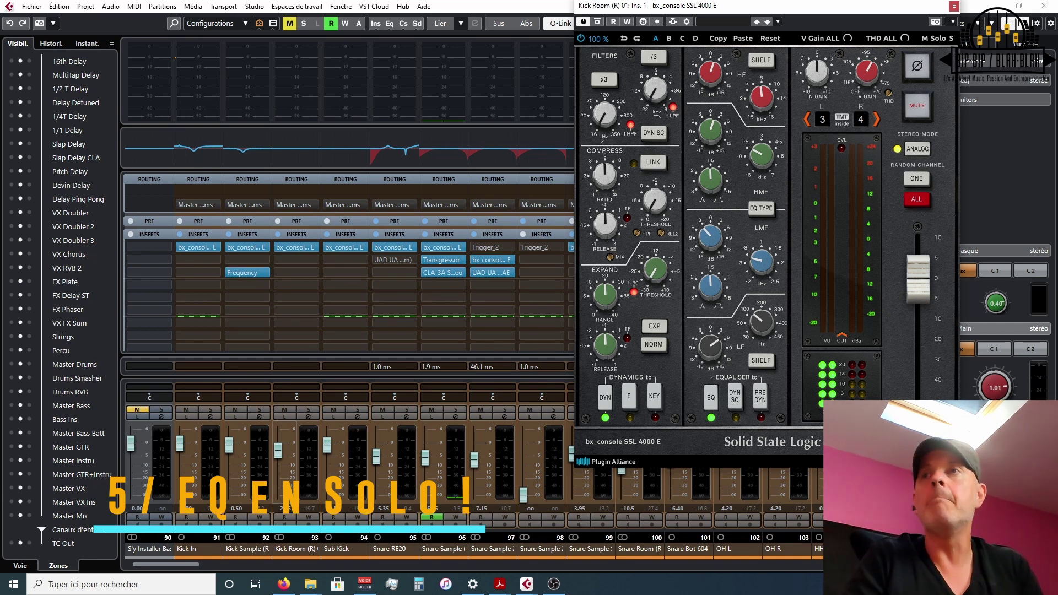
drag(677, 9, 603, 29)
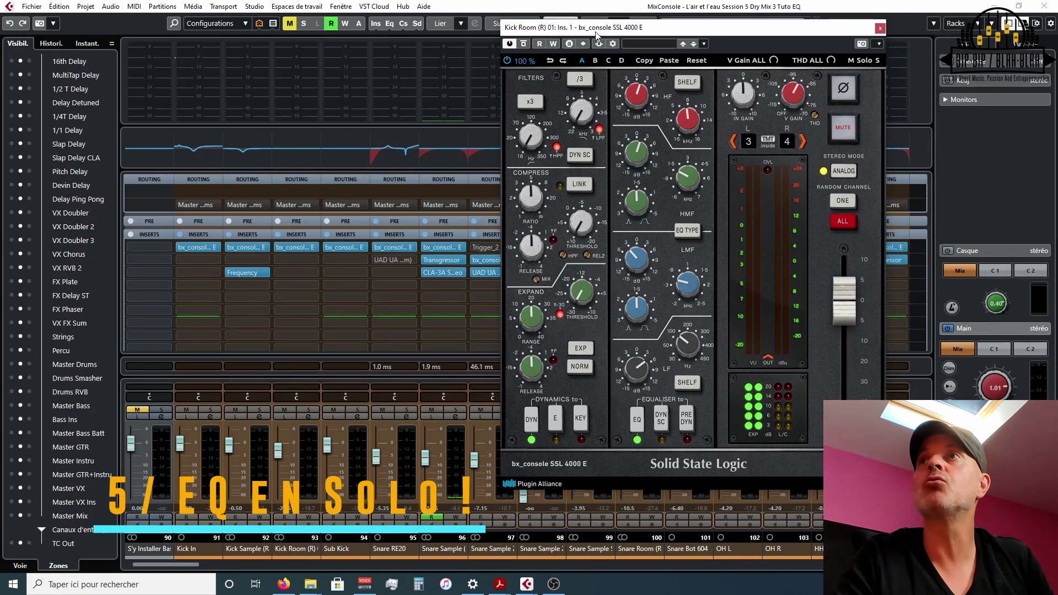
drag(596, 34, 475, 45)
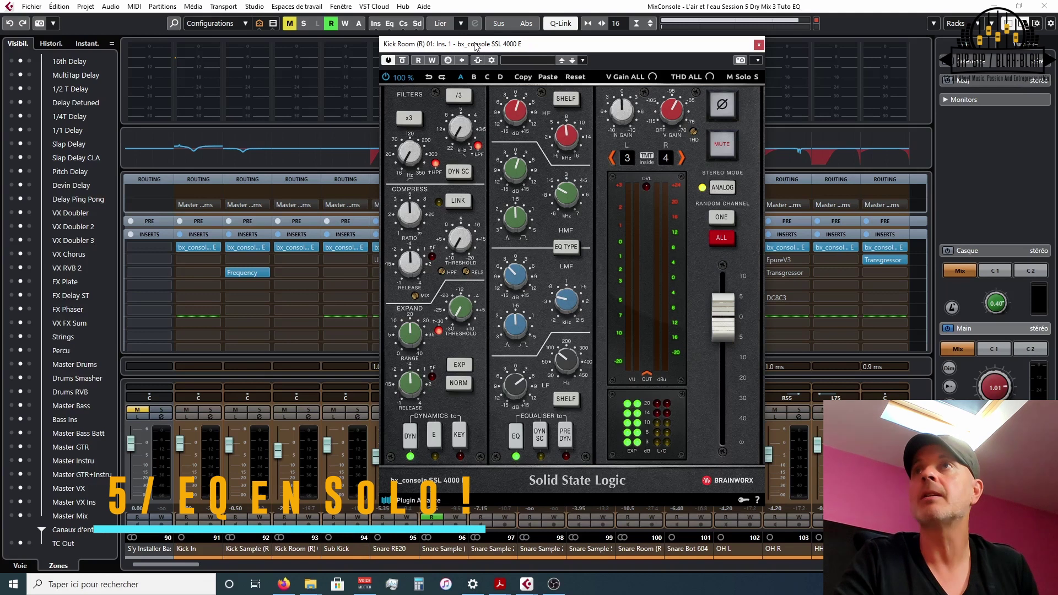
drag(475, 45, 571, 53)
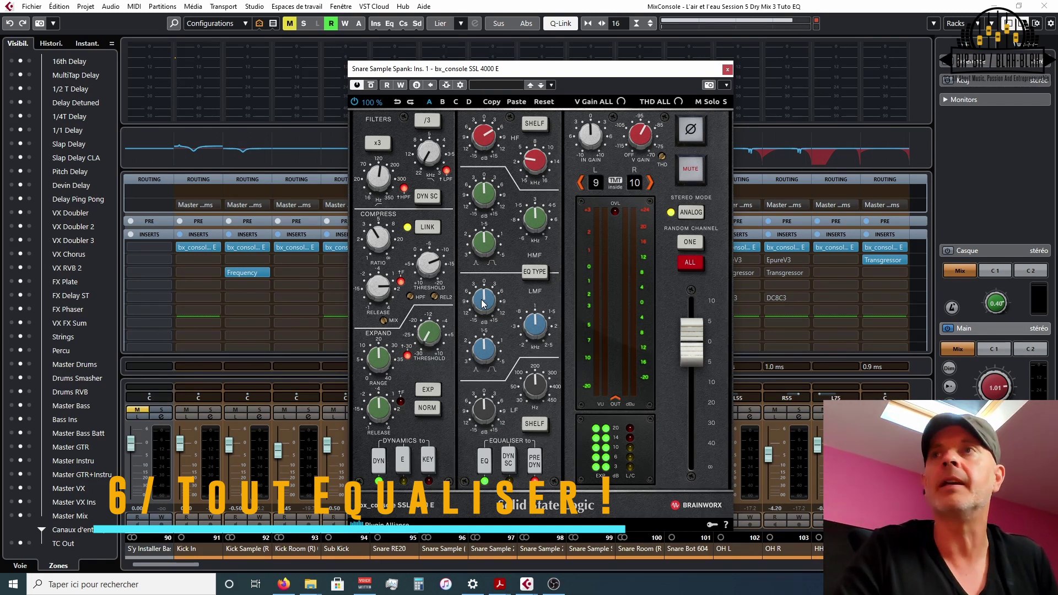
- Move the Snare Sample Spank's bx_console SSL 4000 E off the mixer, examine the drum channels' EQ curves and close the plugin
drag(519, 73, 485, 68)
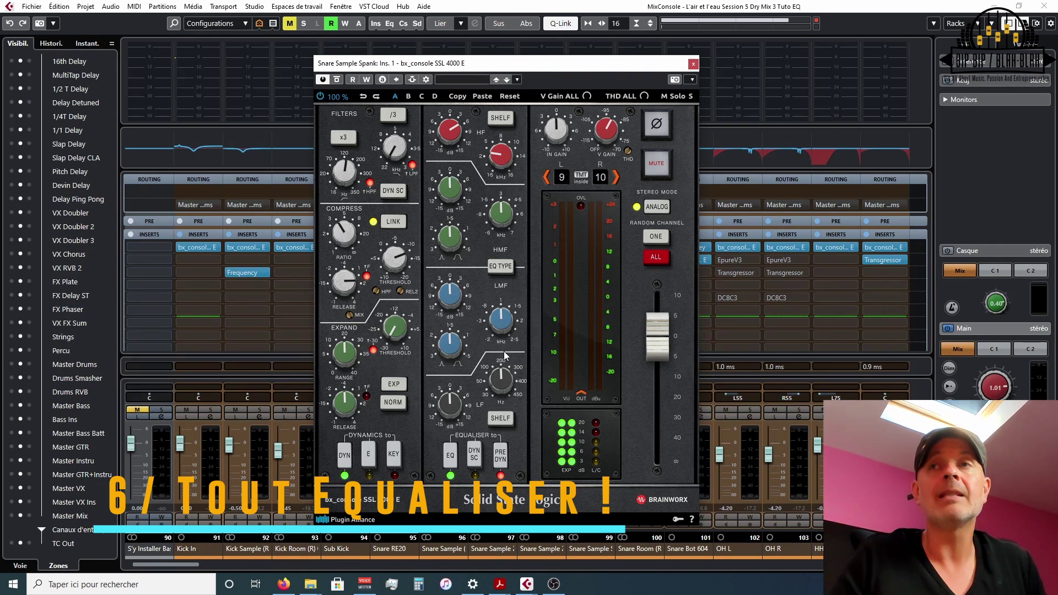
drag(575, 69, 443, 267)
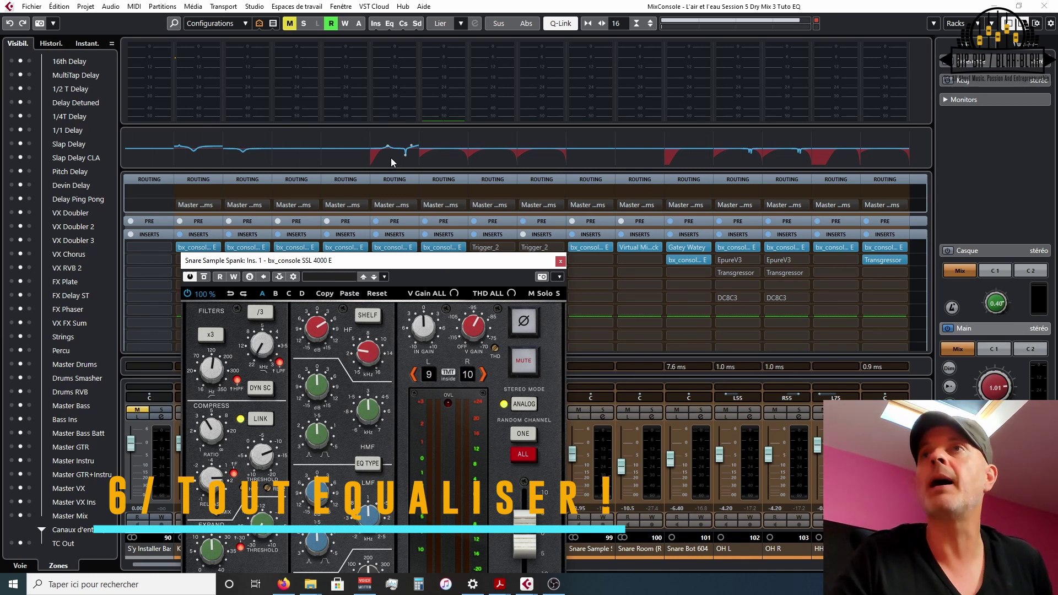
click(392, 157)
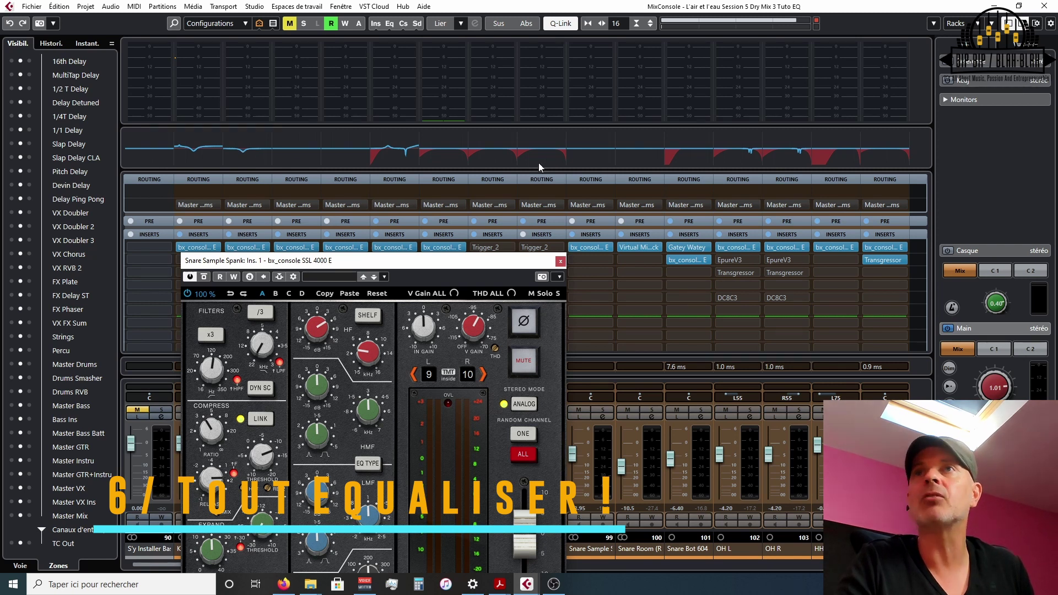
mouse_move(250, 163)
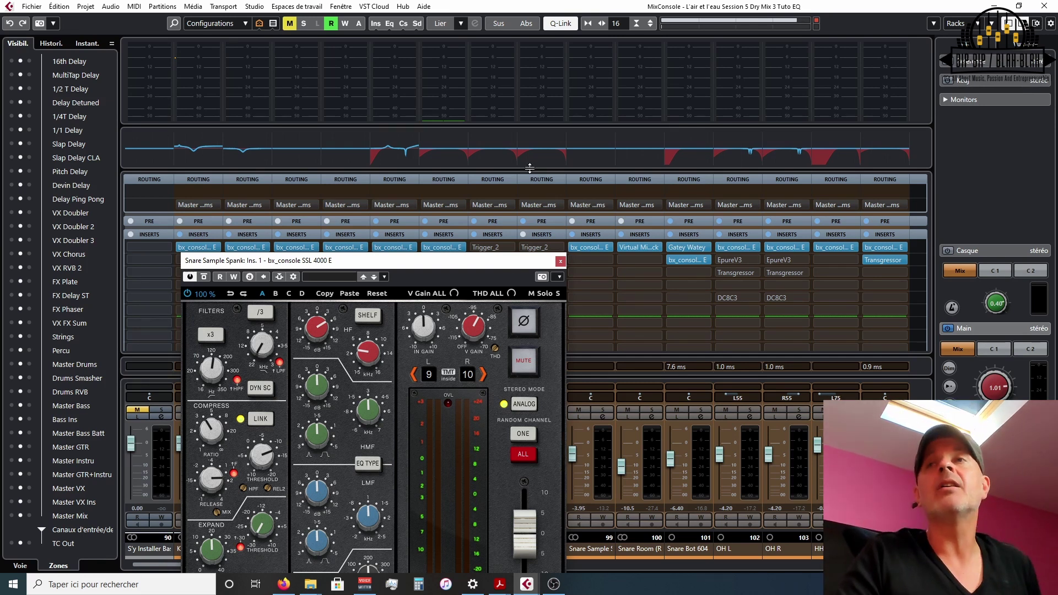
click(560, 262)
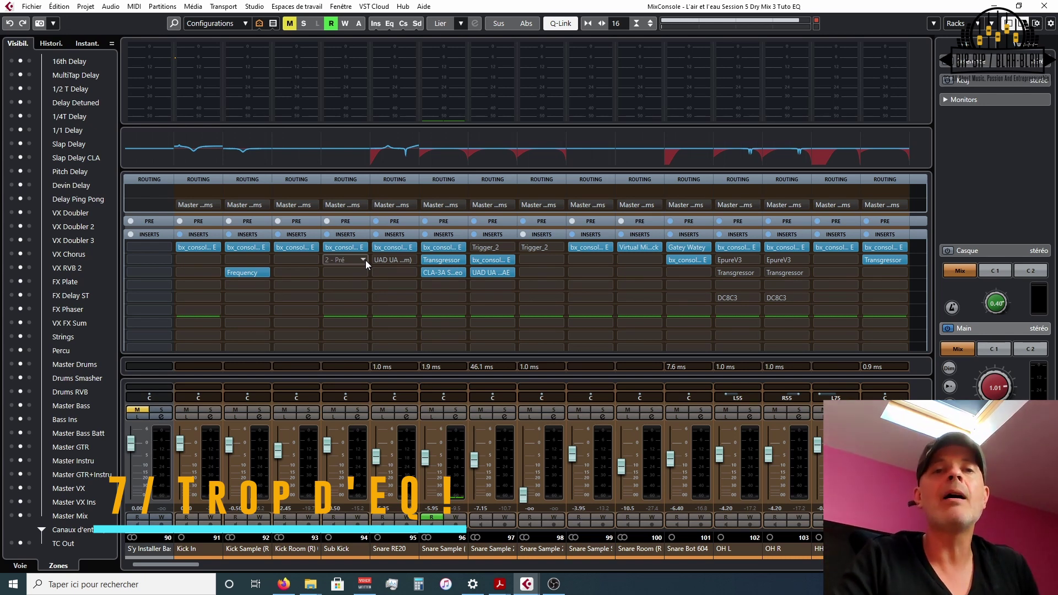
- Examine the EQ section of the Snare RE20's bx_console SSL 4000 E, close it and open the one on the Snare Sample channel
click(396, 248)
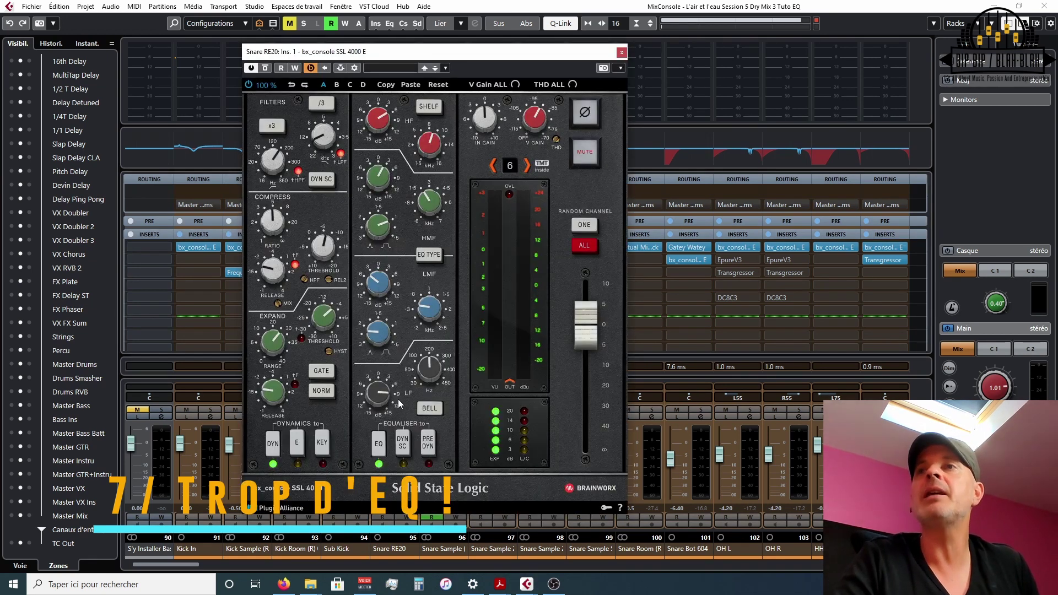
click(621, 52)
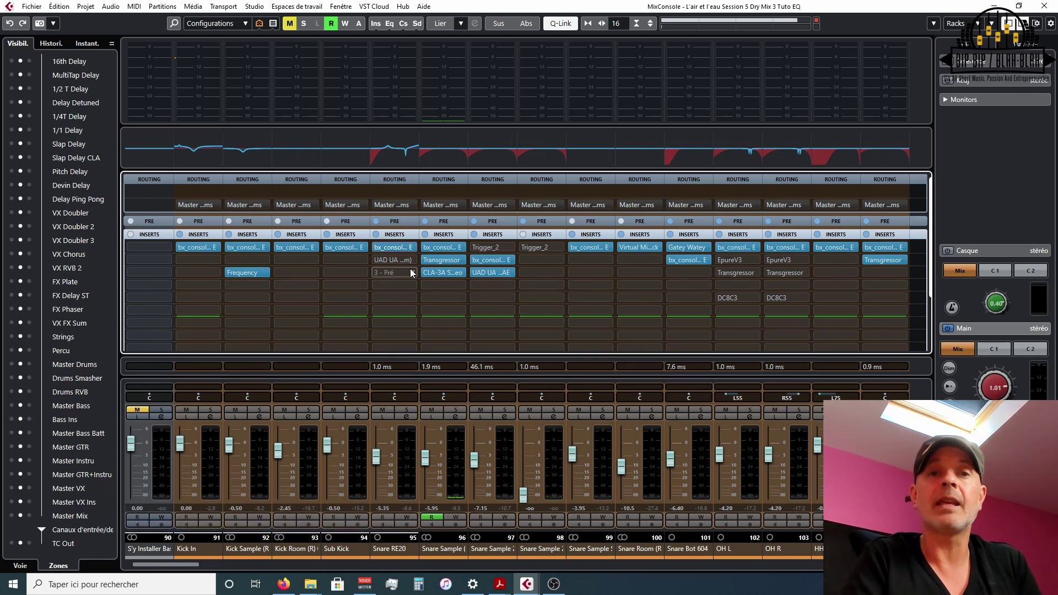
click(443, 246)
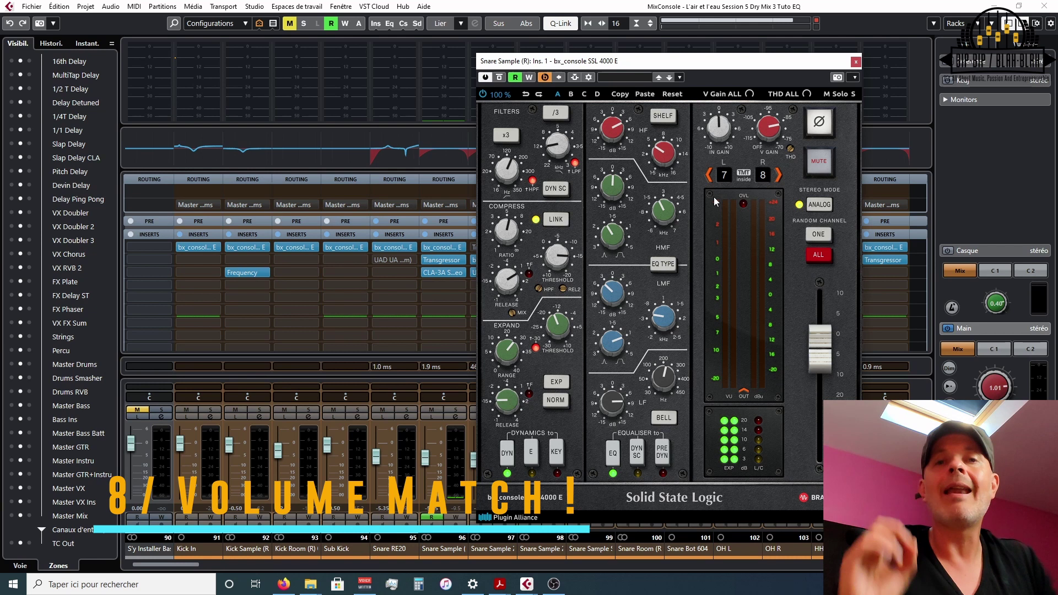
- Move the Snare Sample's bx_console SSL 4000 E clear and examine its HF gain, HF frequency and LF gain settings
drag(687, 66, 573, 47)
drag(561, 120, 561, 119)
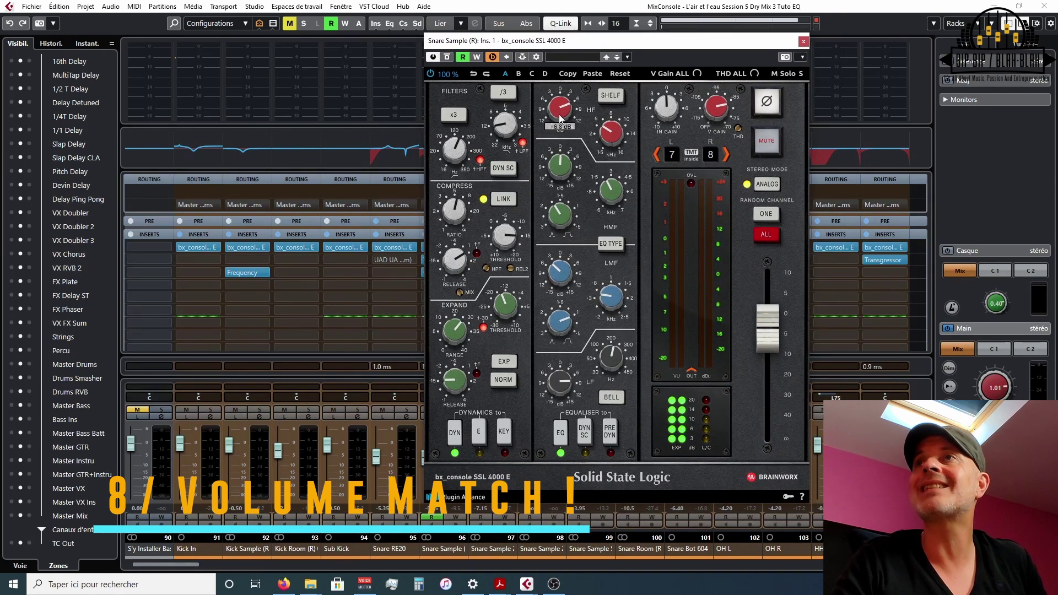
mouse_move(617, 139)
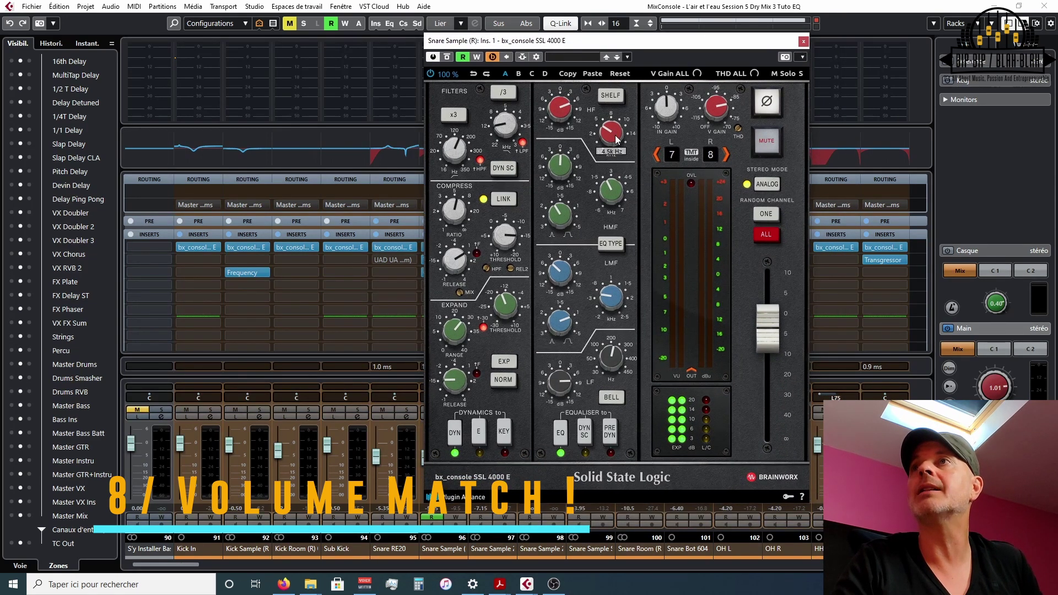
mouse_move(565, 386)
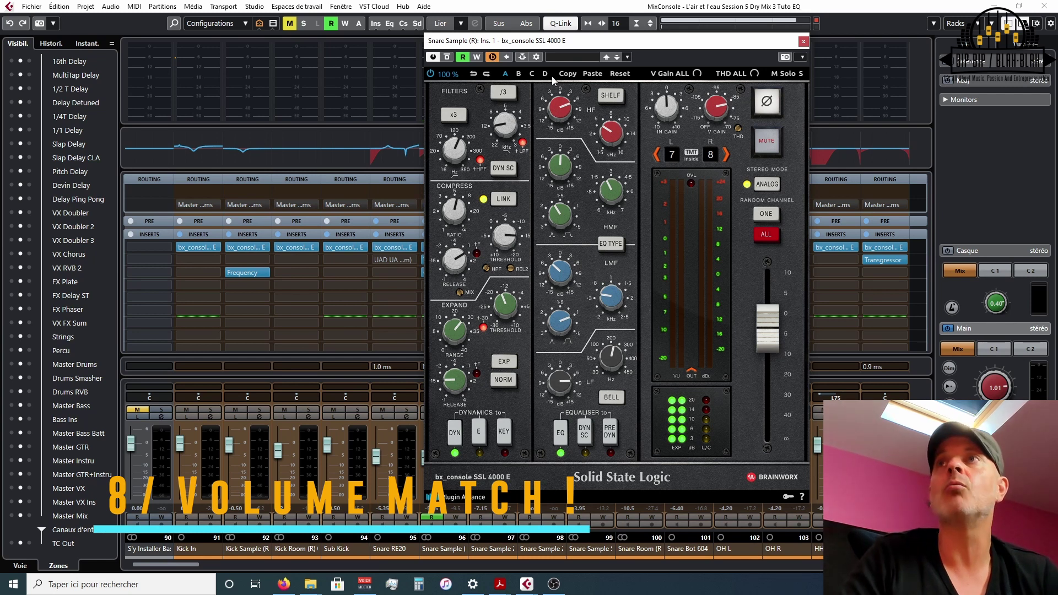
- Check the output fader of the Snare Sample's bx_console SSL 4000 E, then compare the sound by bypassing and reactivating the plugin
drag(559, 41, 602, 57)
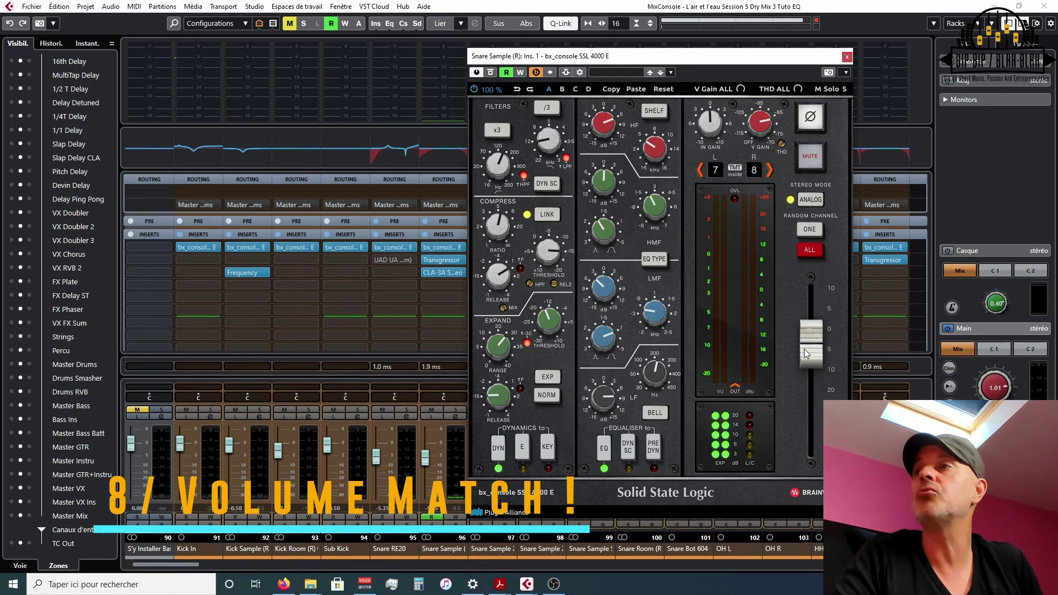
mouse_move(809, 348)
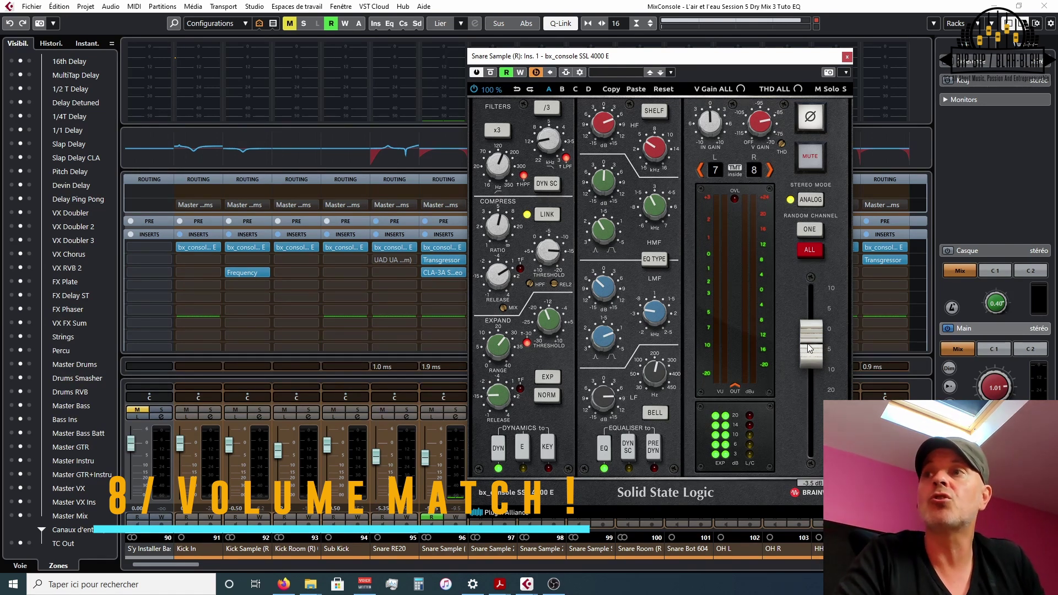
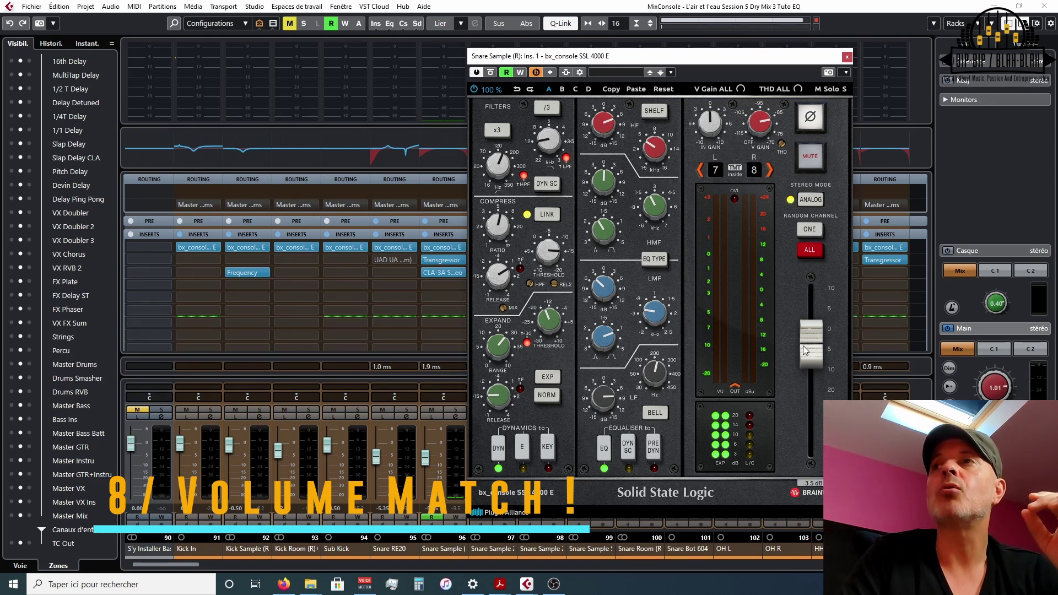
click(493, 72)
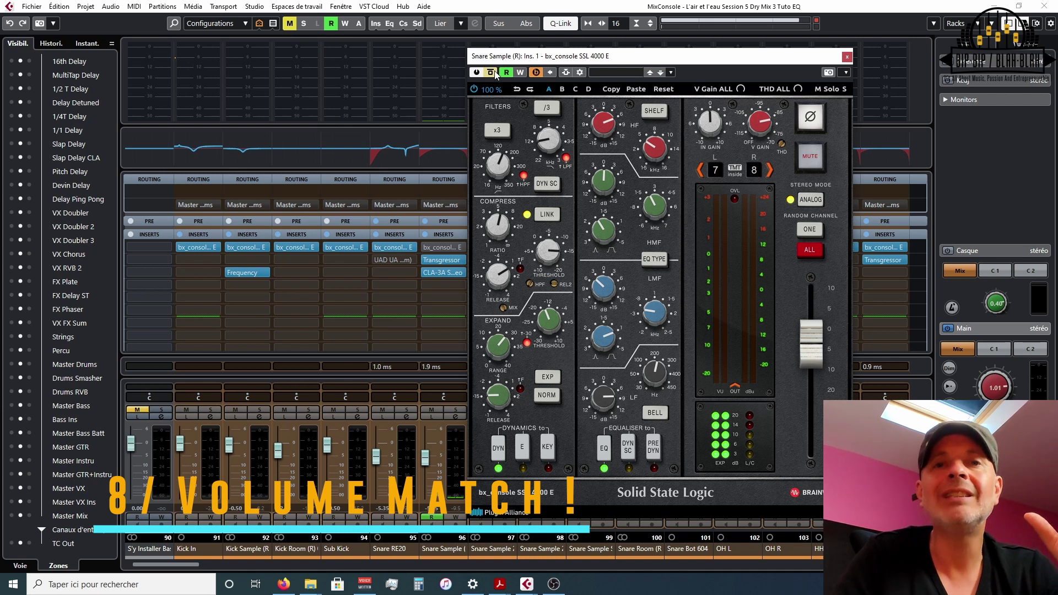
click(491, 72)
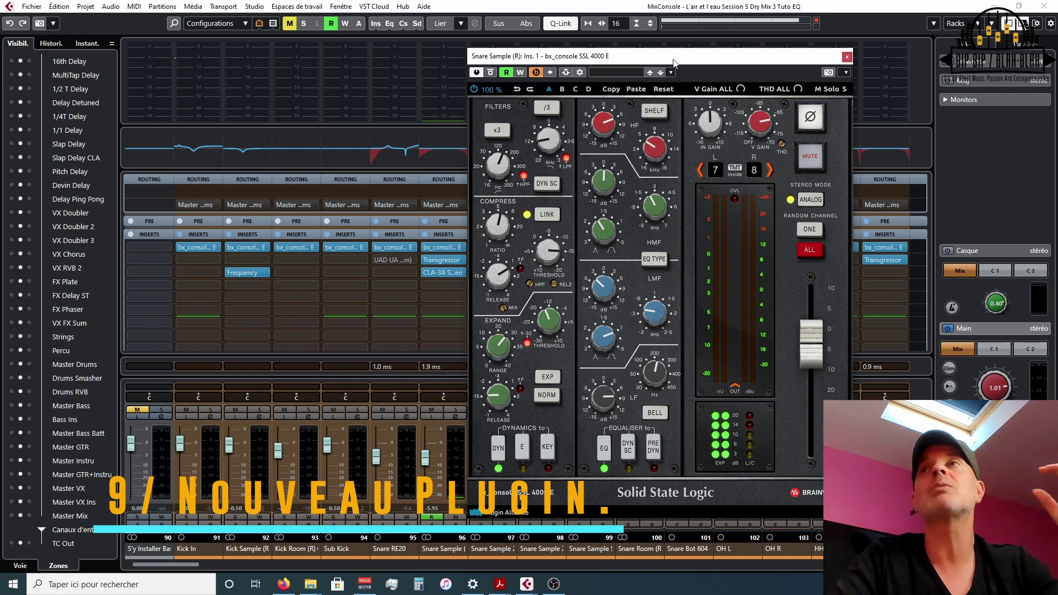
- Move the Snare Sample's plugin aside, examine the Sub Kick's bx_console SSL 4000 E and close both plugins
drag(673, 60, 660, 51)
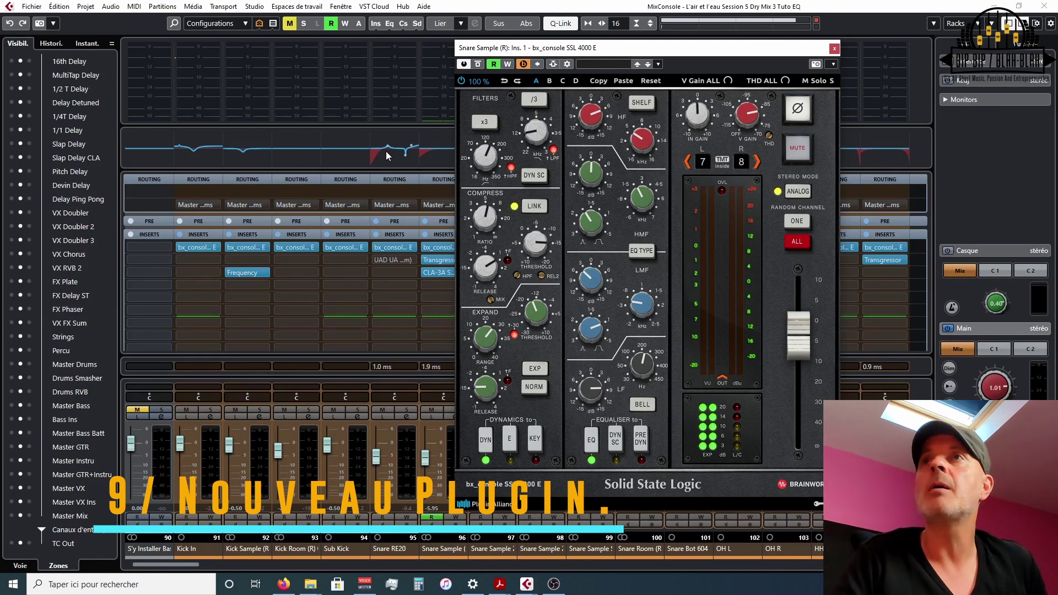
click(398, 163)
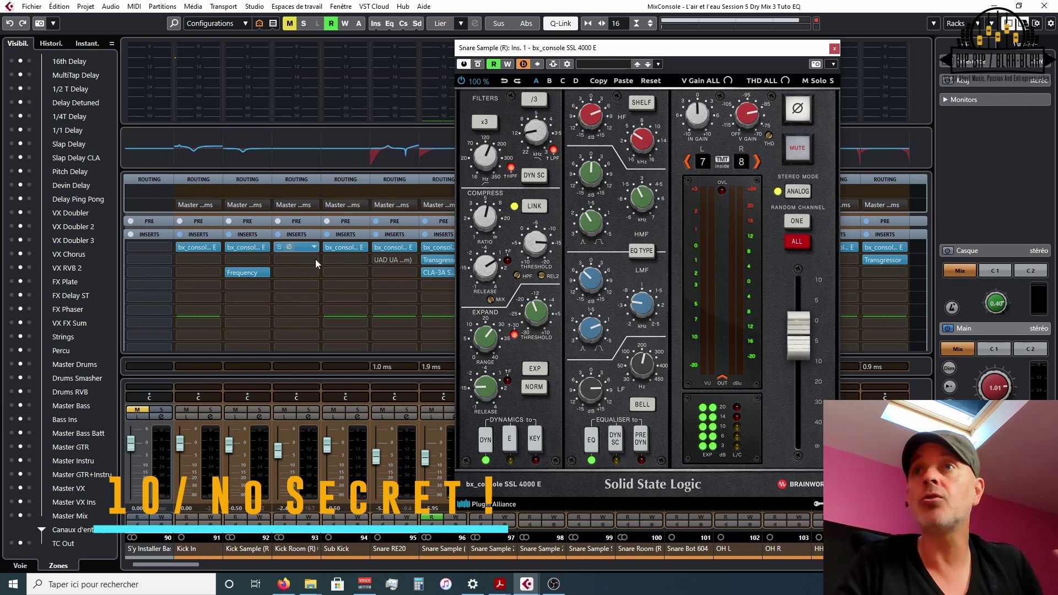
drag(537, 50, 711, 68)
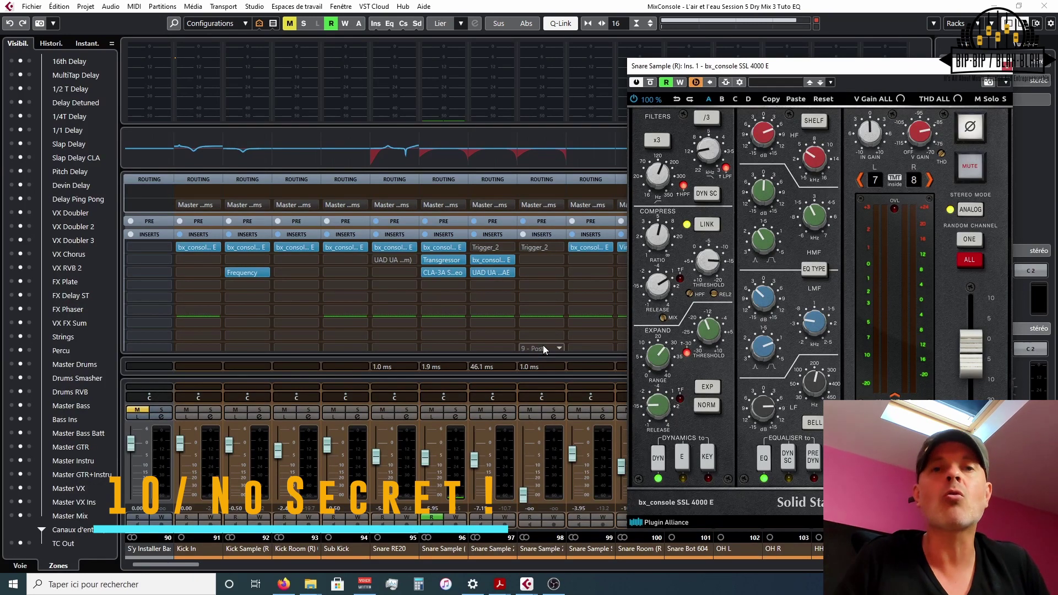
click(339, 246)
drag(588, 130, 451, 49)
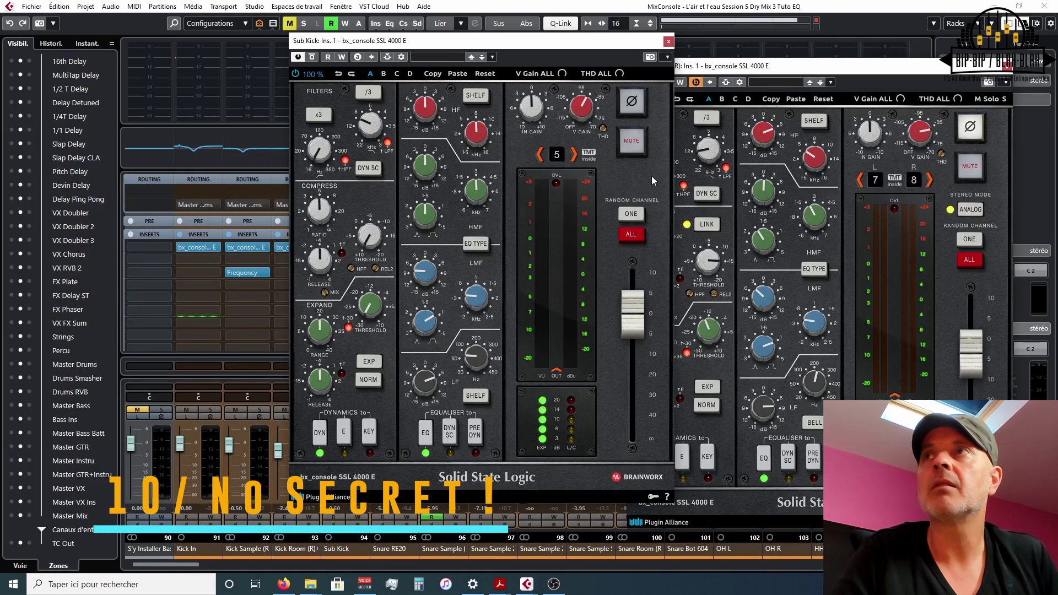
click(668, 41)
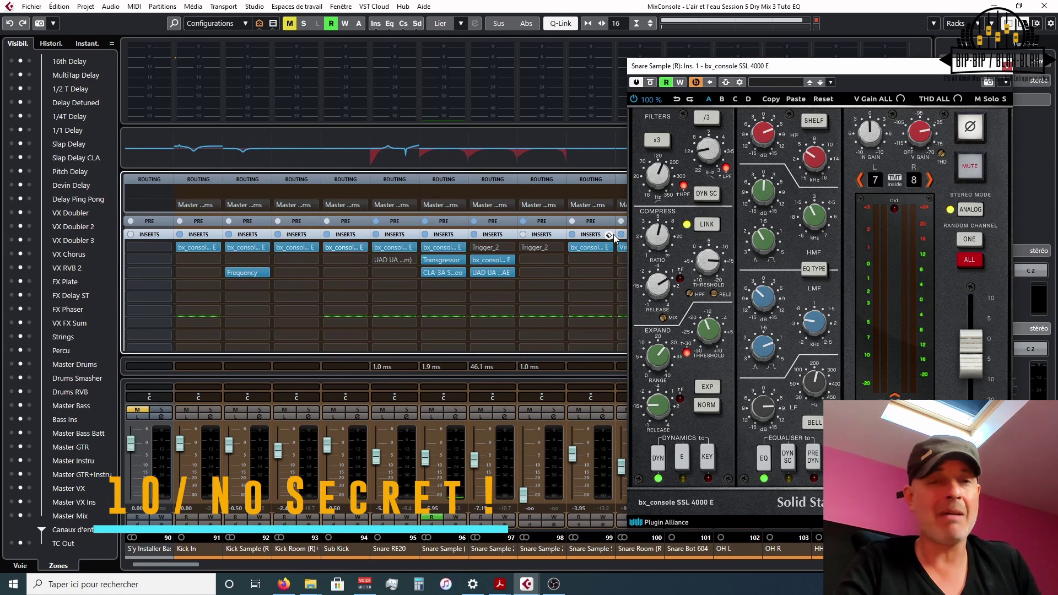
click(1007, 71)
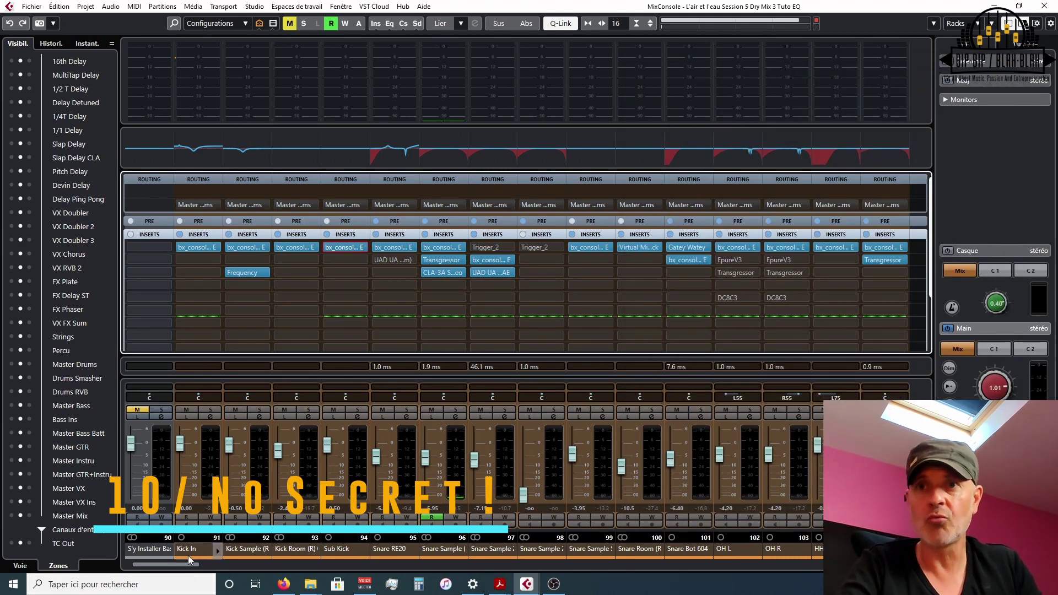
- Reopen the Sub Kick channel's bx_console SSL 4000 E for another look at its settings and close it
drag(187, 564, 158, 566)
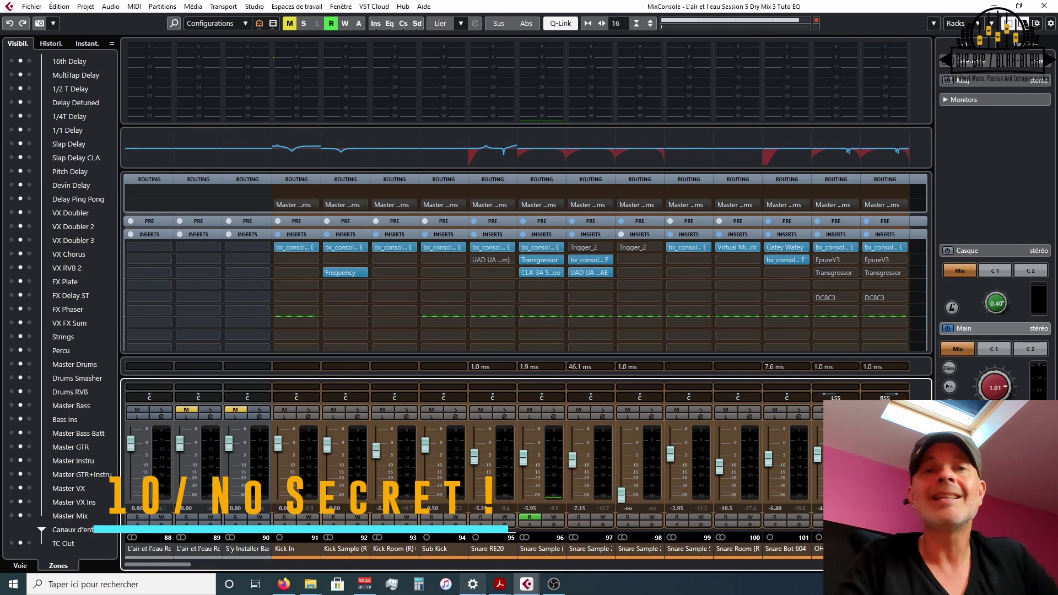
mouse_move(473, 585)
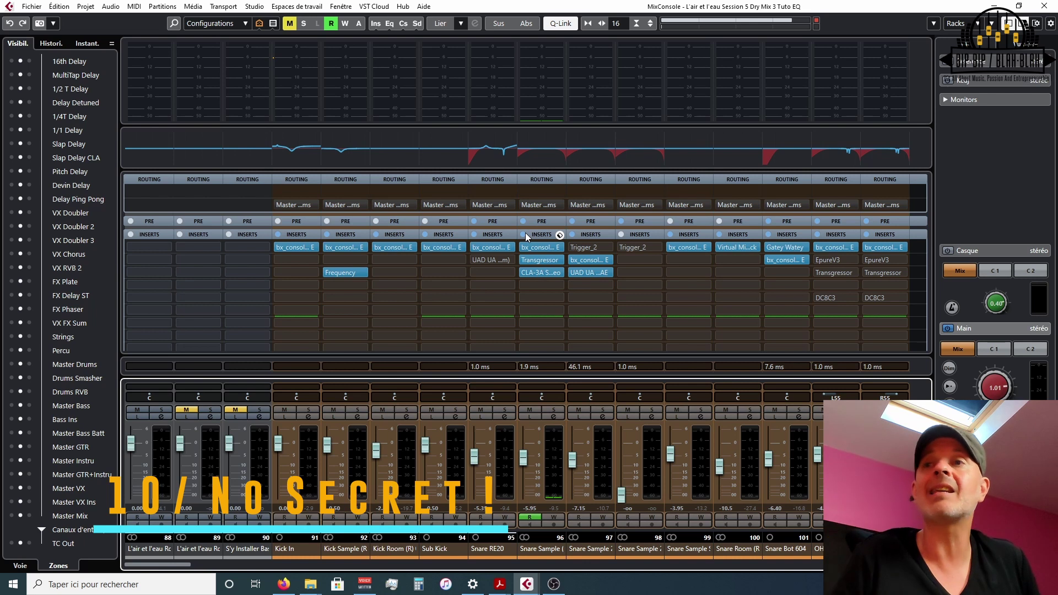
click(441, 248)
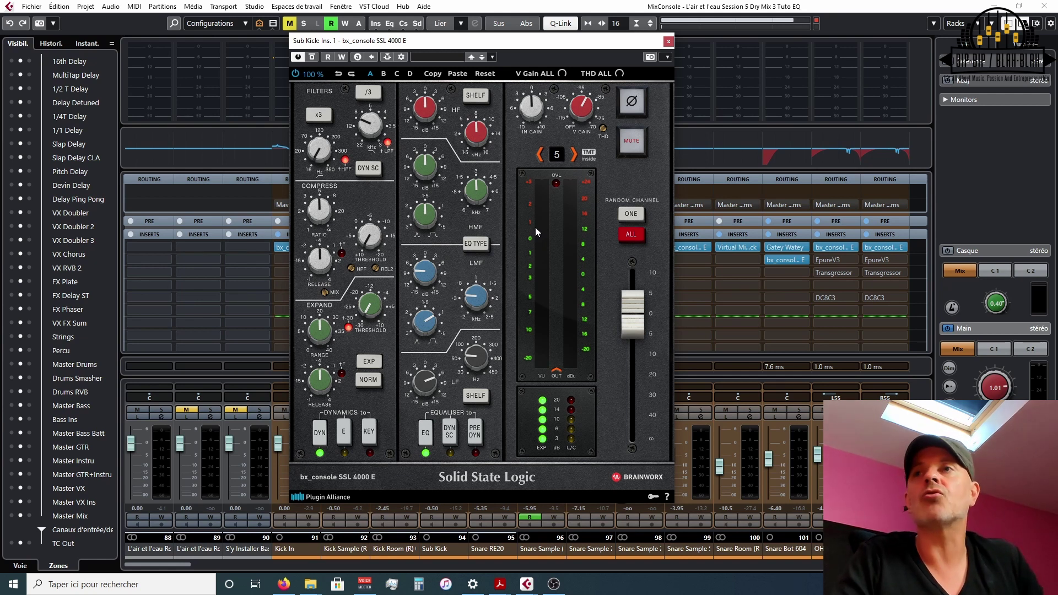
click(668, 42)
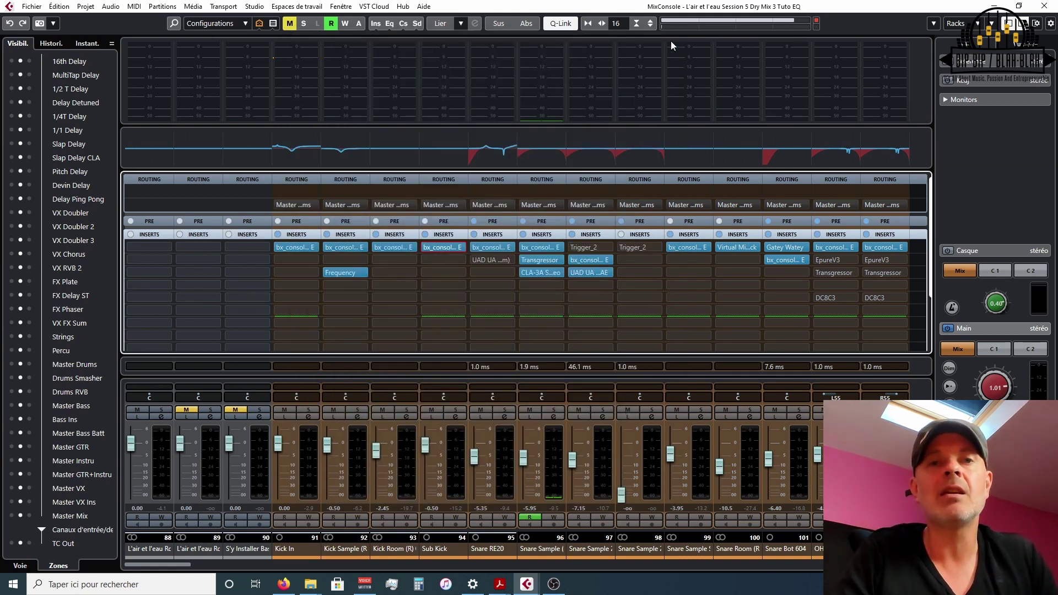